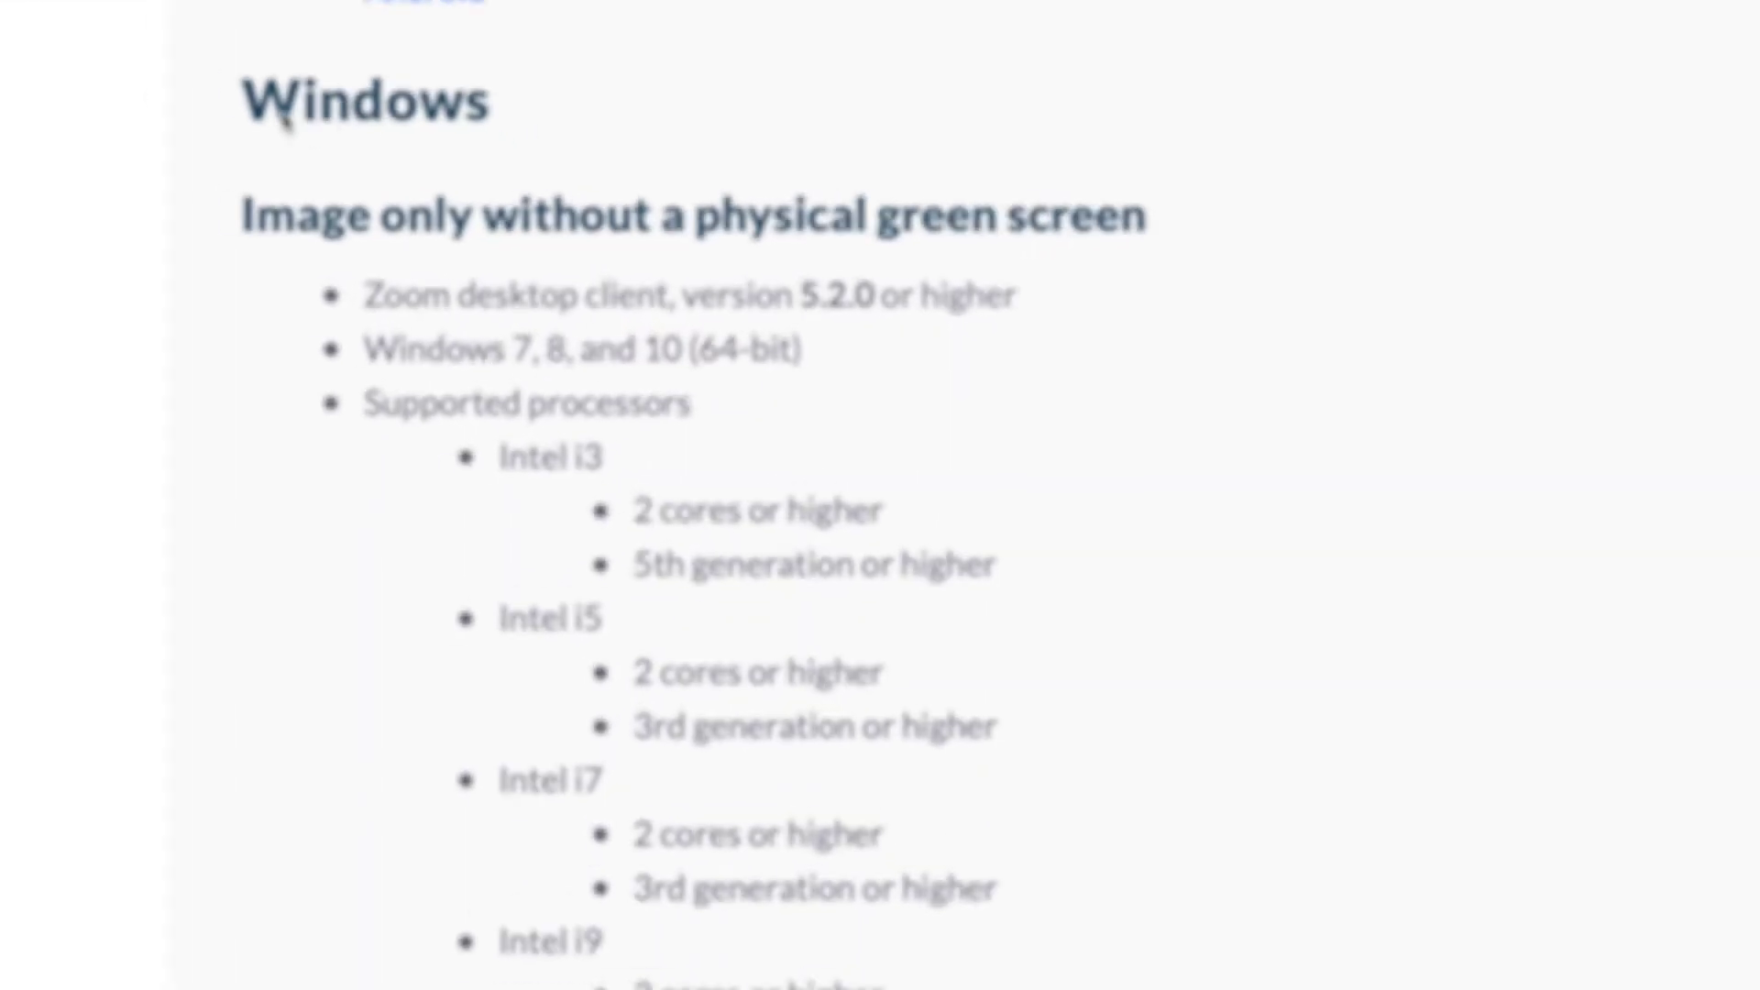
- Highlight the physical green screen note and the Intel i3 and macOS i5 processor requirements
left_click_drag(672, 209, 1206, 216)
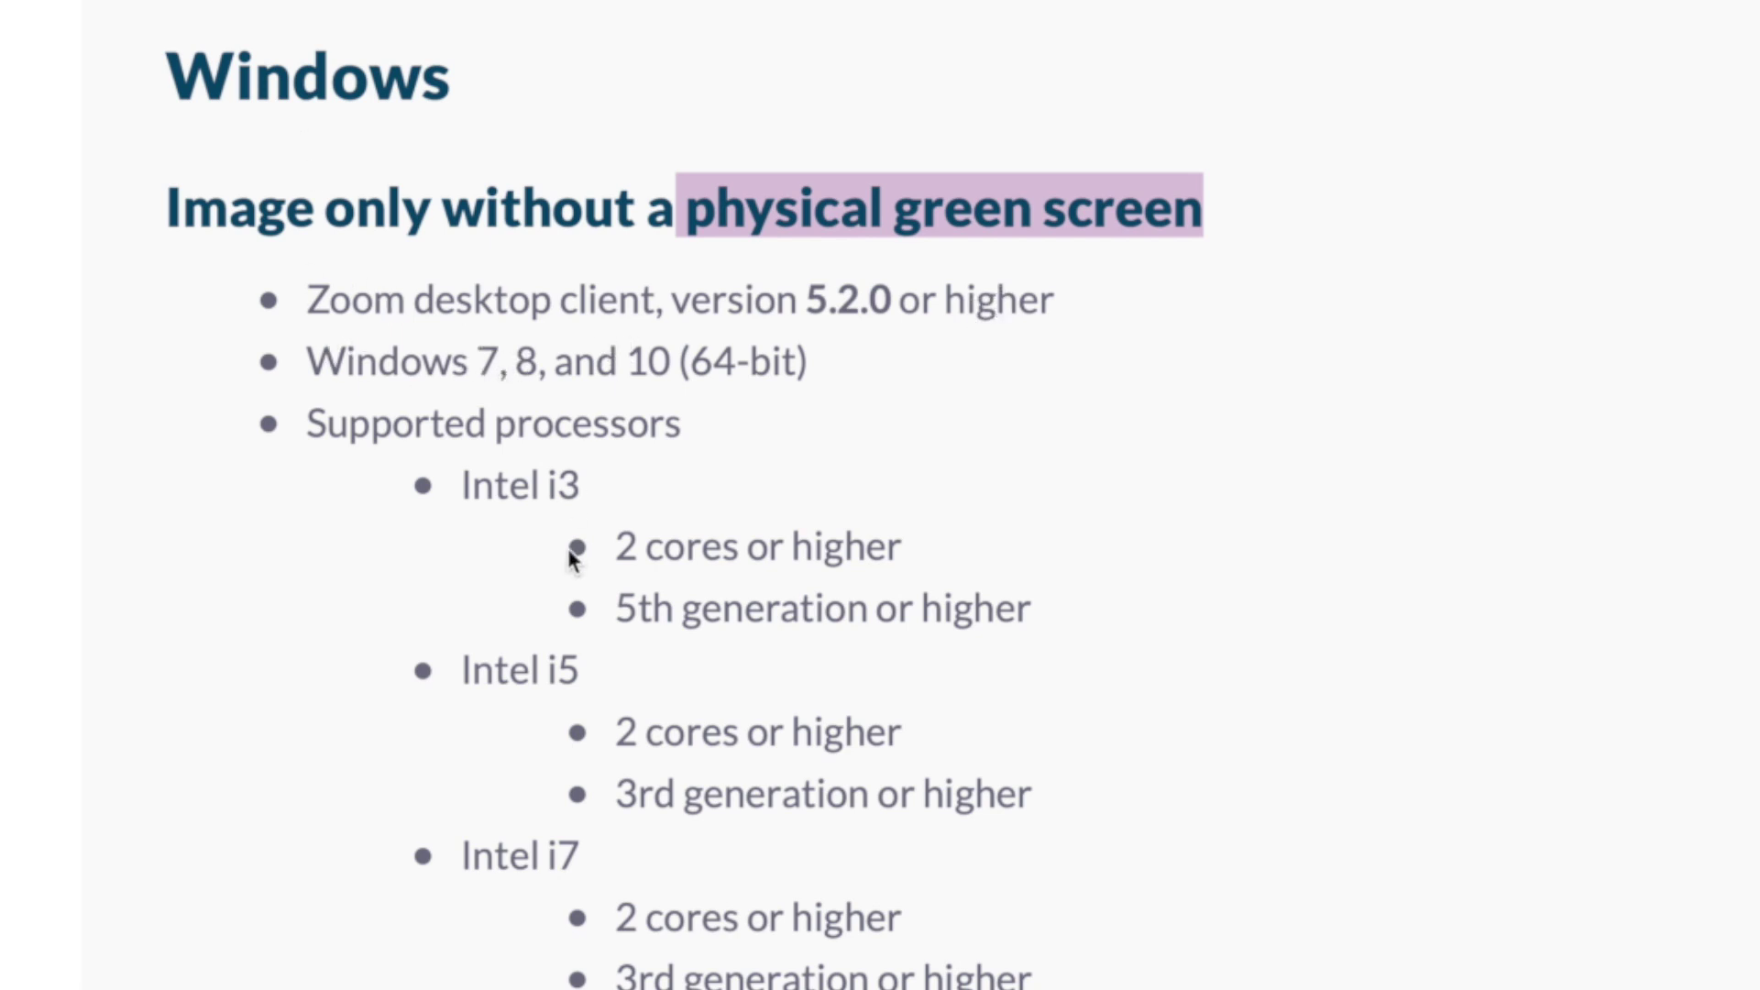
left_click_drag(462, 486, 590, 503)
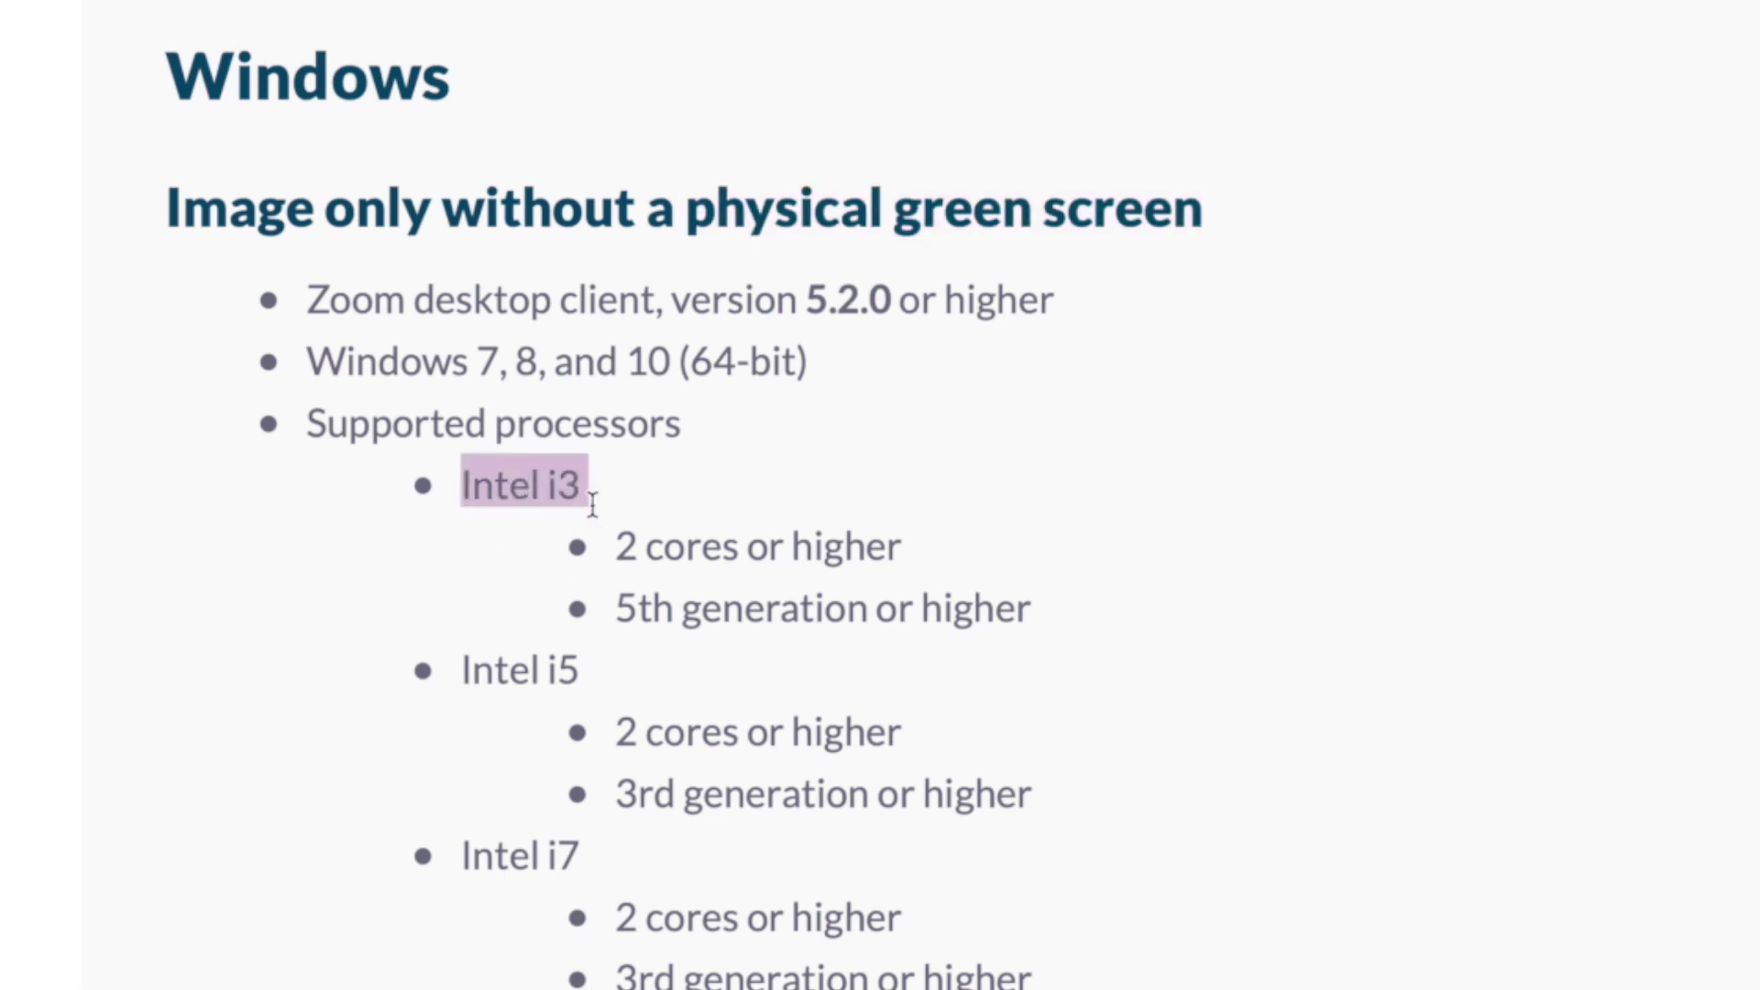
left_click_drag(615, 548, 869, 548)
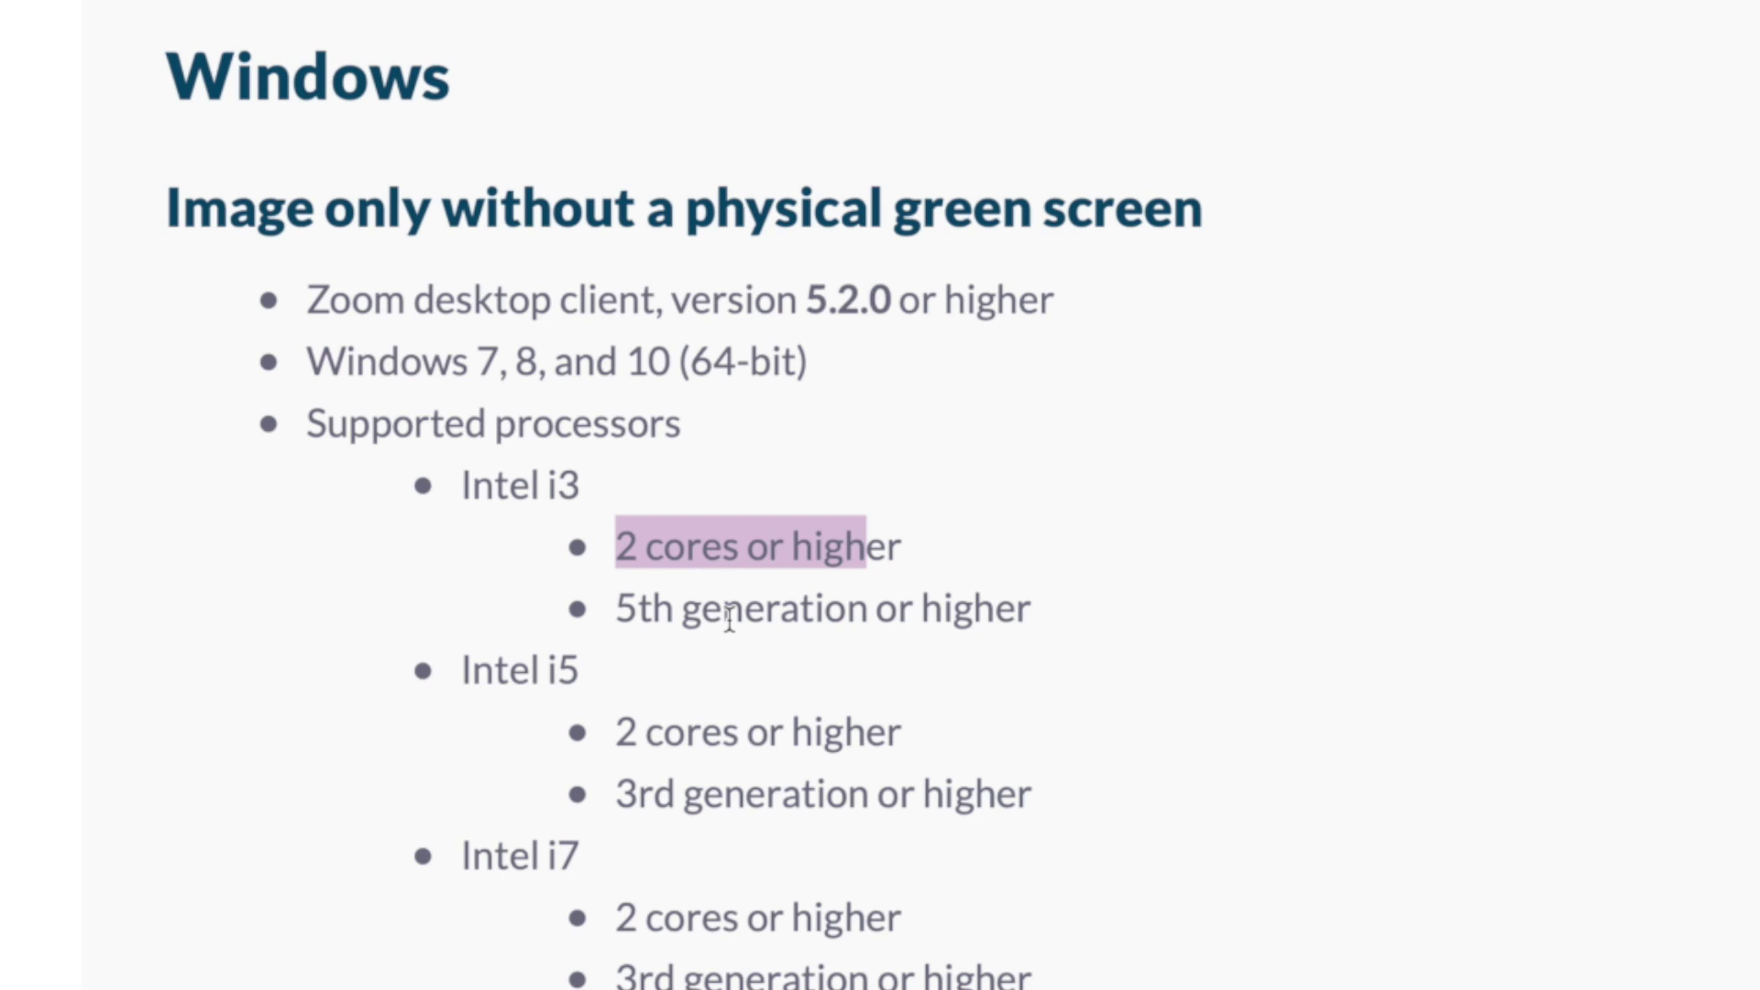
scroll(729, 618, "down", 10)
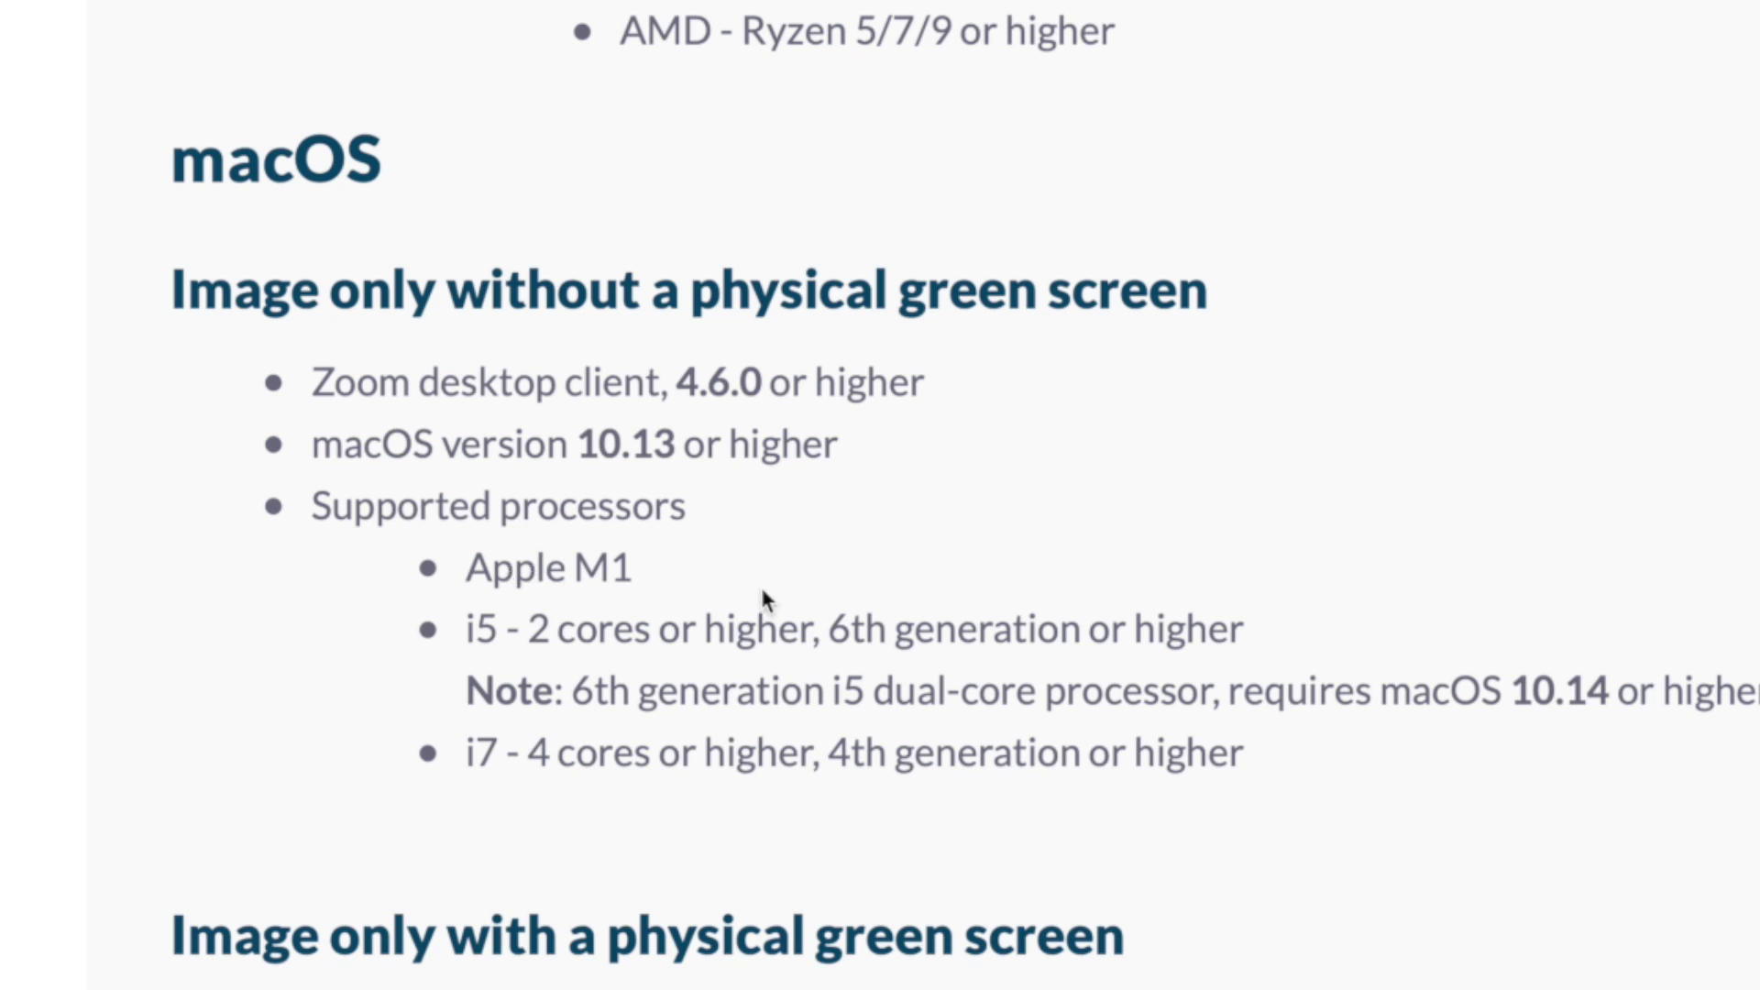
left_click_drag(467, 629, 575, 632)
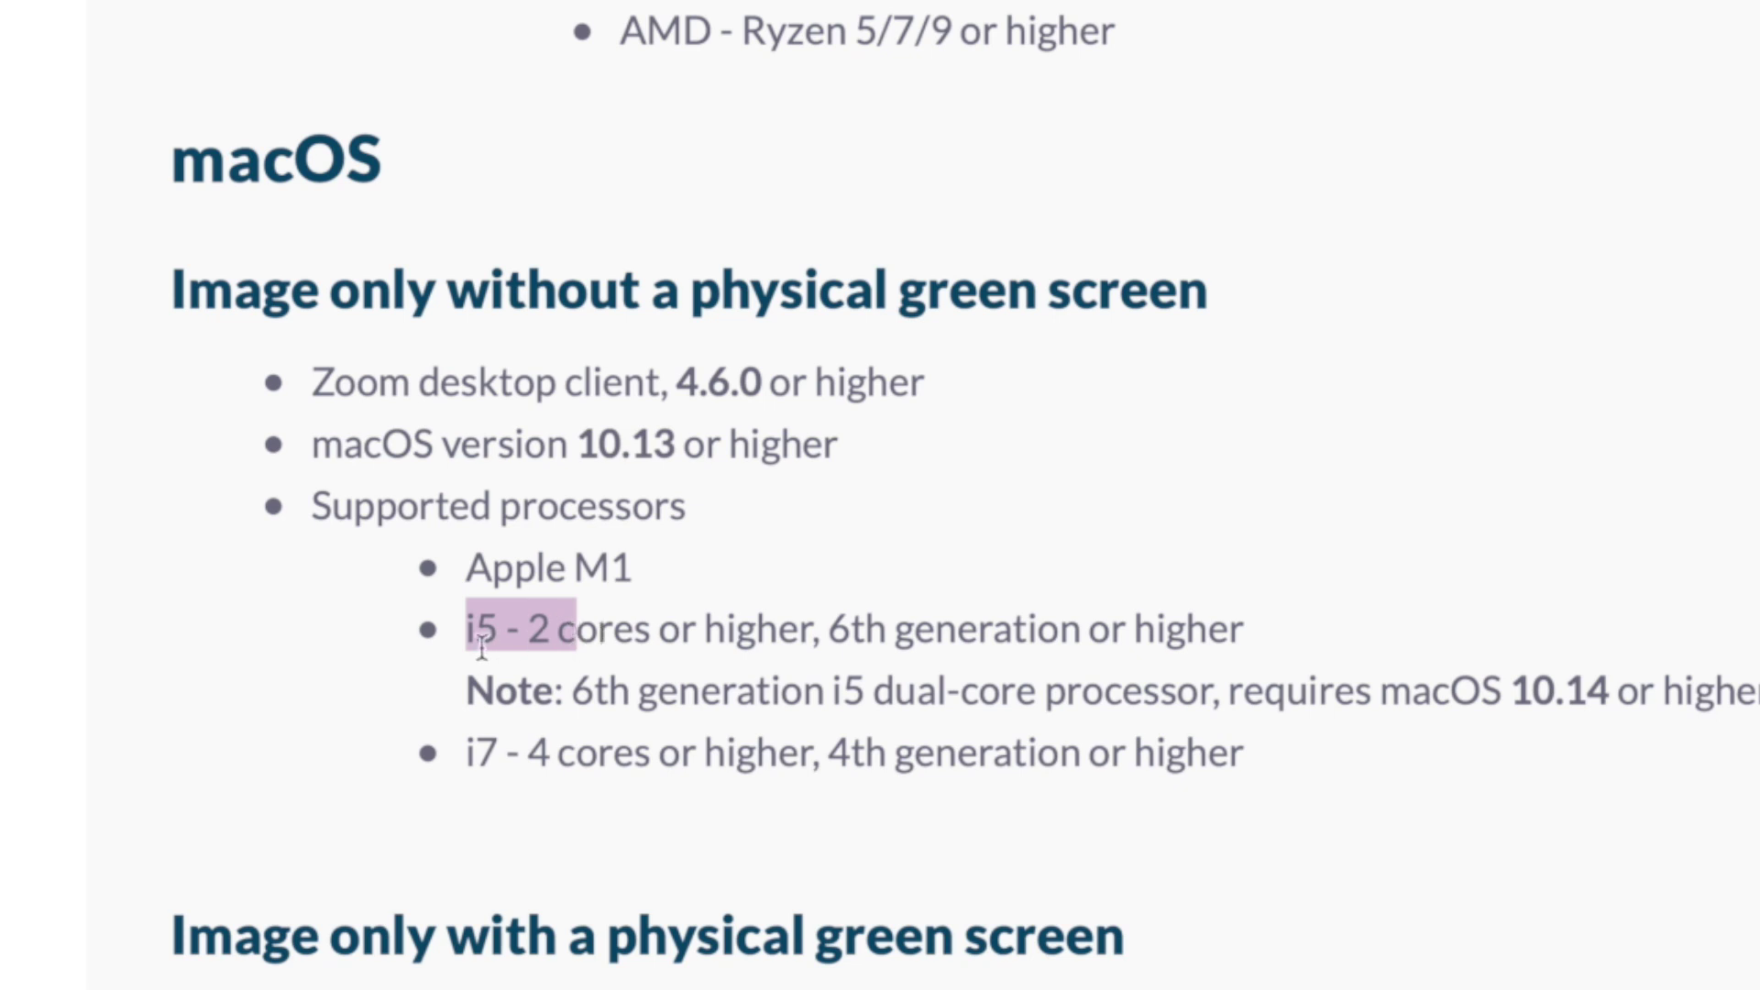
left_click(517, 636)
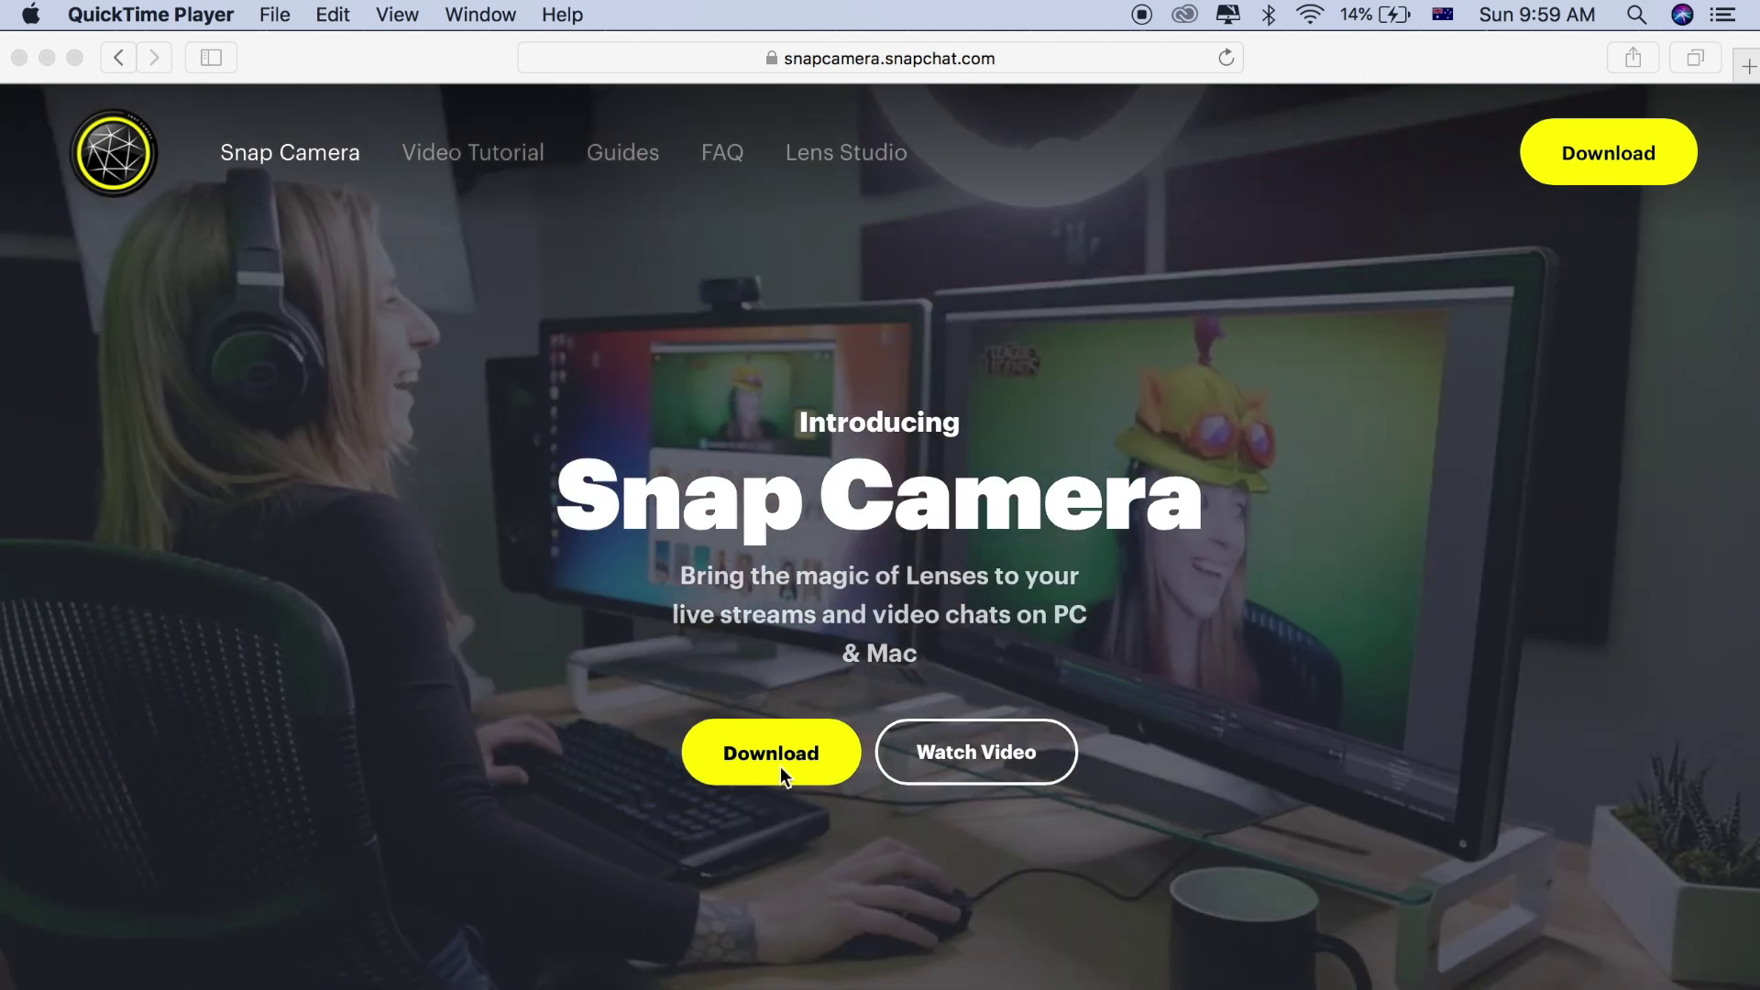
- Go to Snap Camera's Download page listing Windows 10 64-bit or macOS 10.13+ and Core i3 requirements
left_click(730, 849)
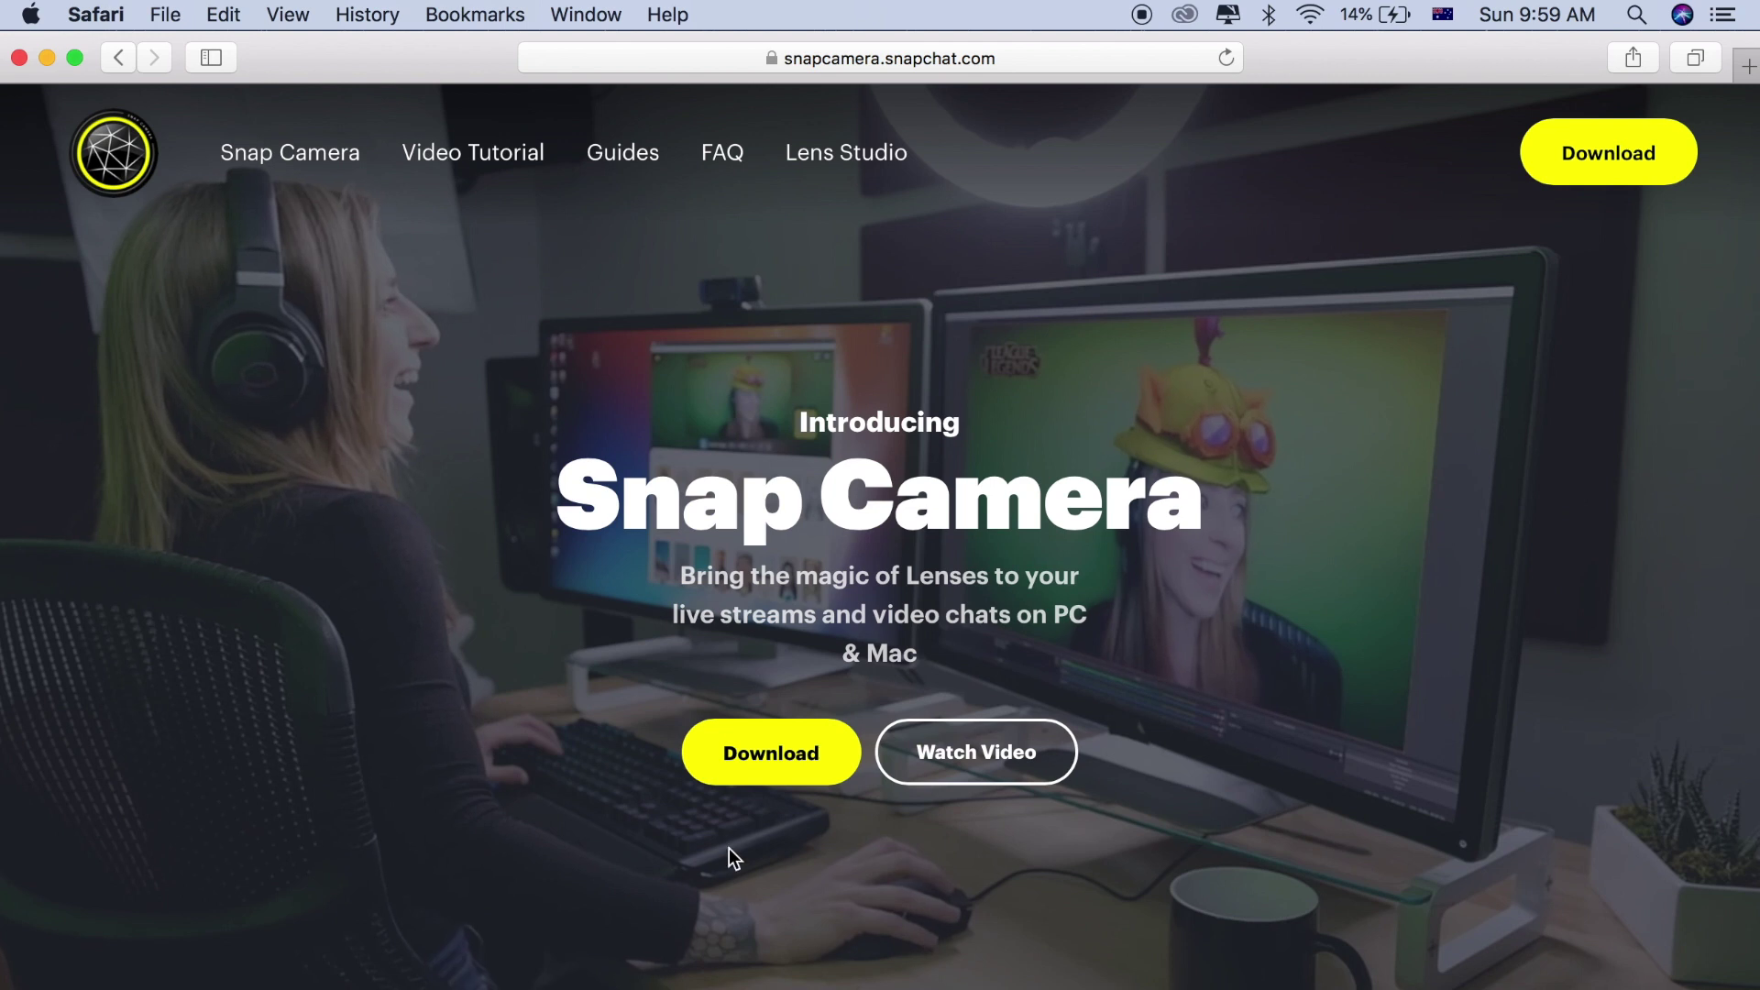
left_click(752, 761)
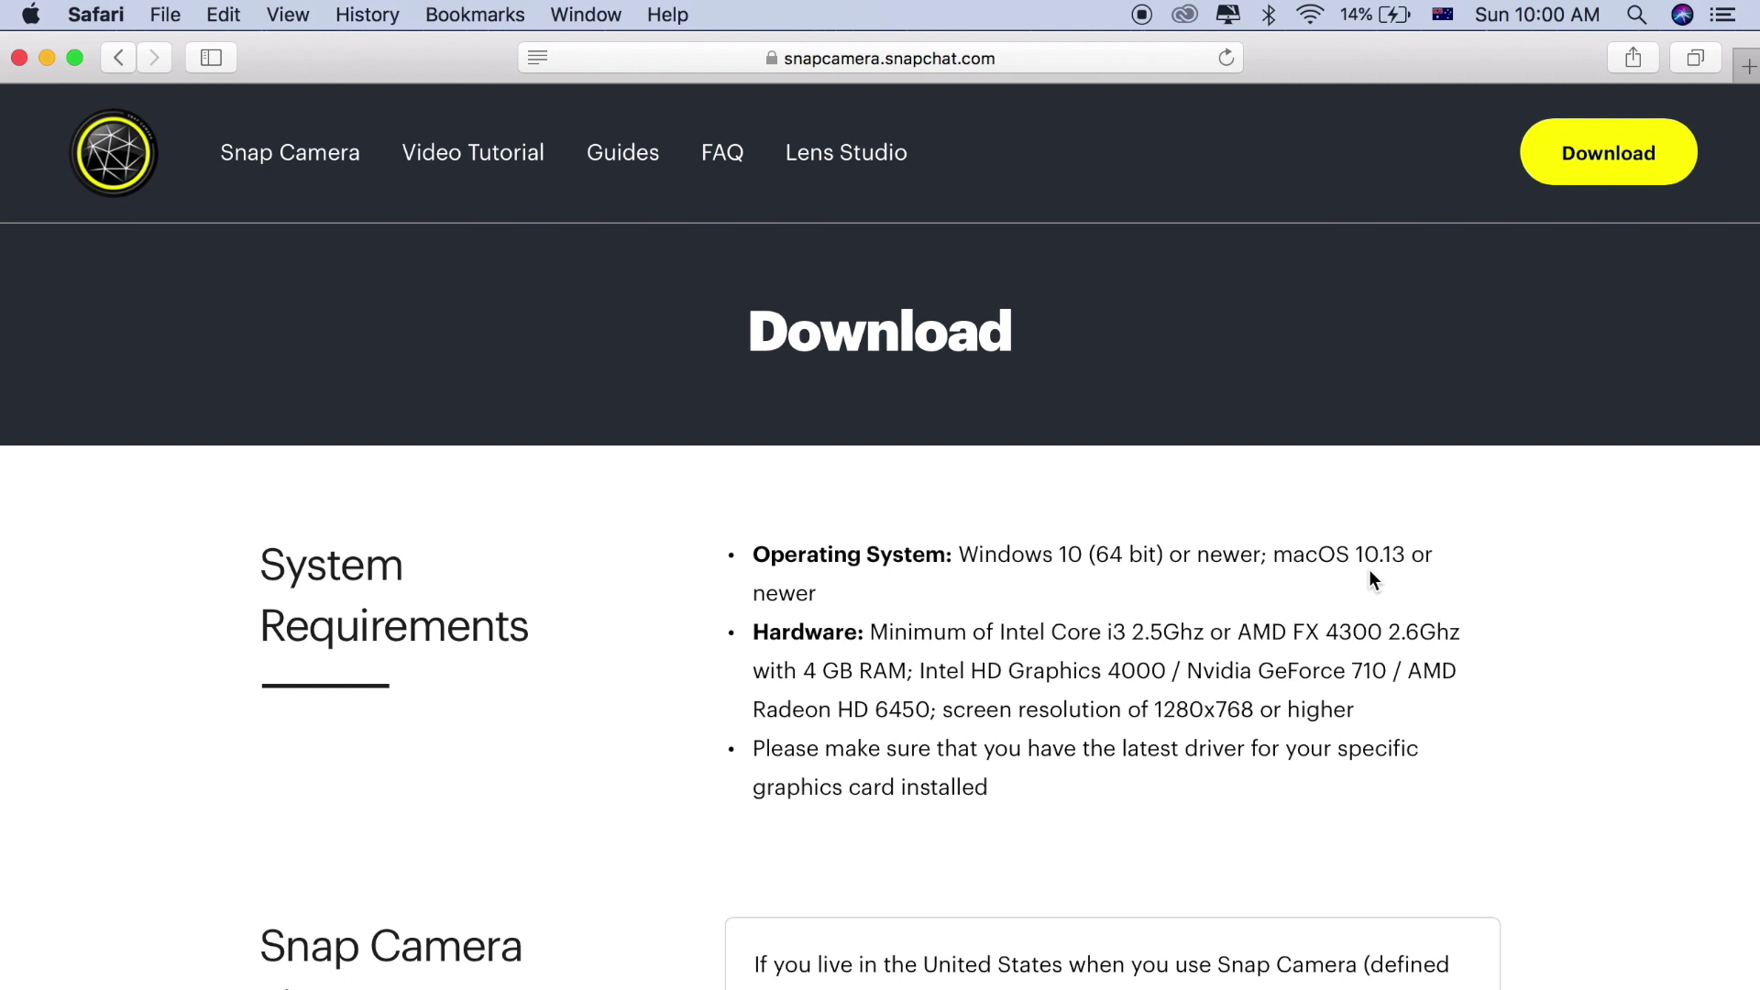
left_click(31, 14)
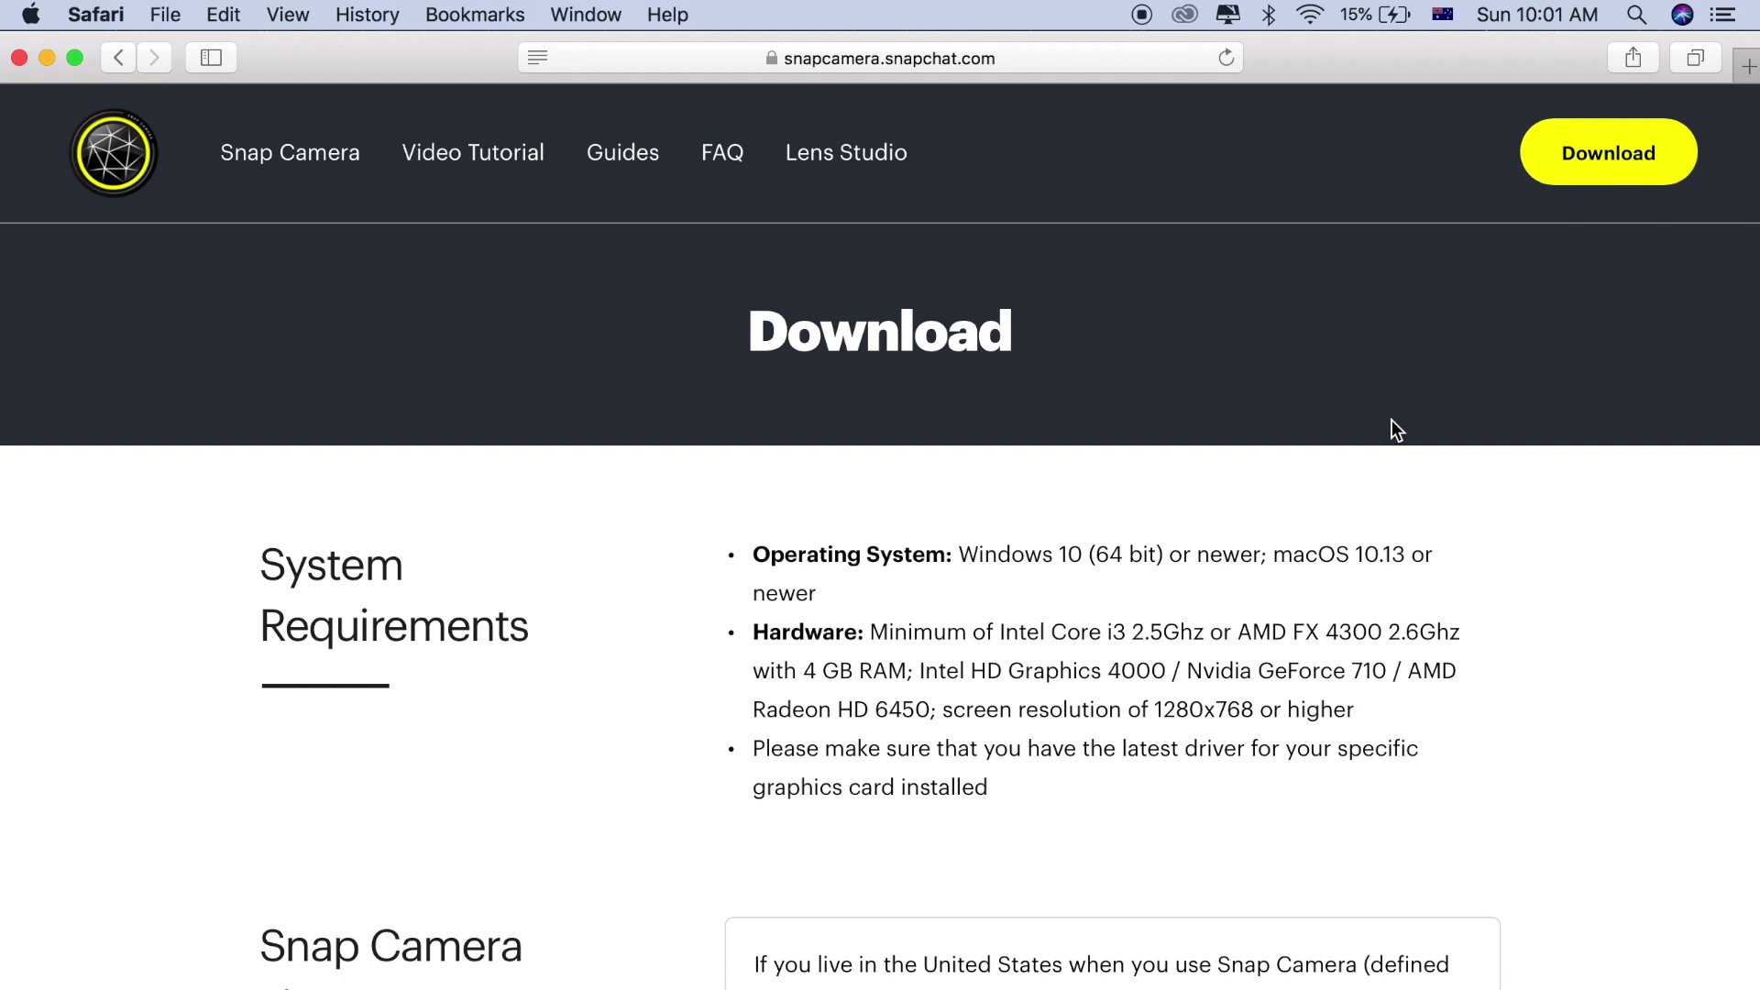
- Read through the Snap Camera license and agree to the privacy policy and license terms
scroll(1391, 420, "down", 7)
scroll(1391, 420, "up", 4)
scroll(904, 837, "down", 3)
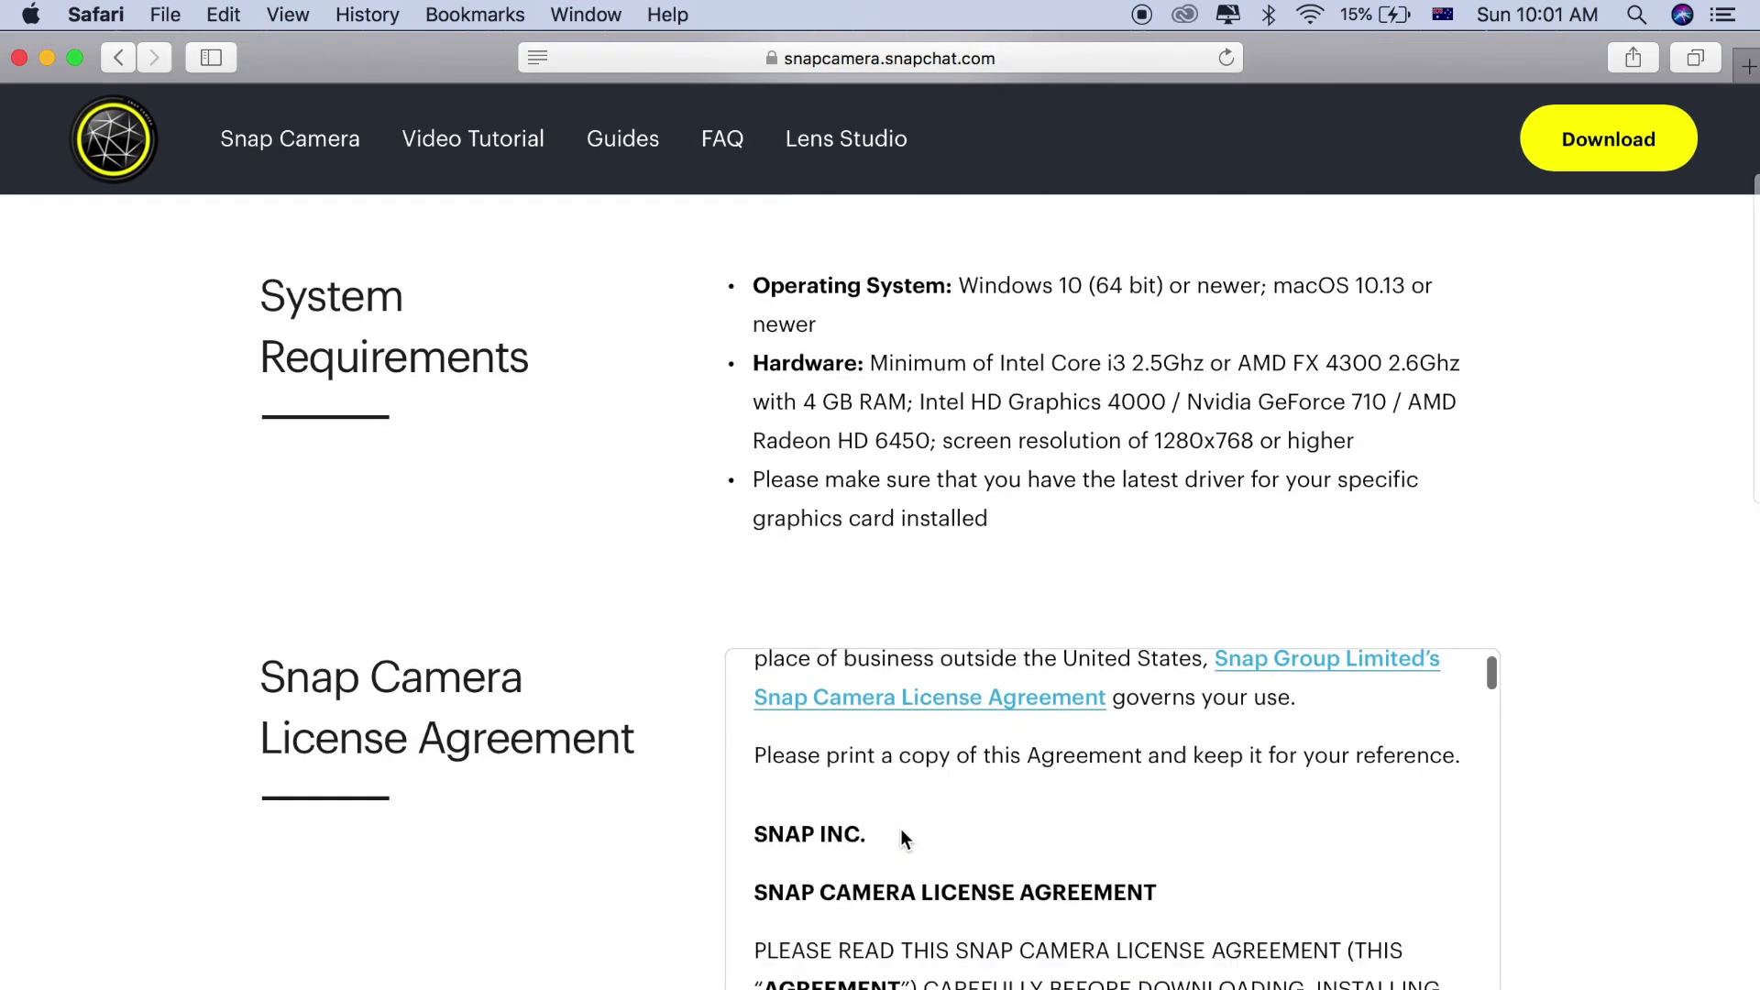
scroll(788, 880, "up", 3)
scroll(660, 912, "down", 4)
scroll(1107, 618, "up", 3)
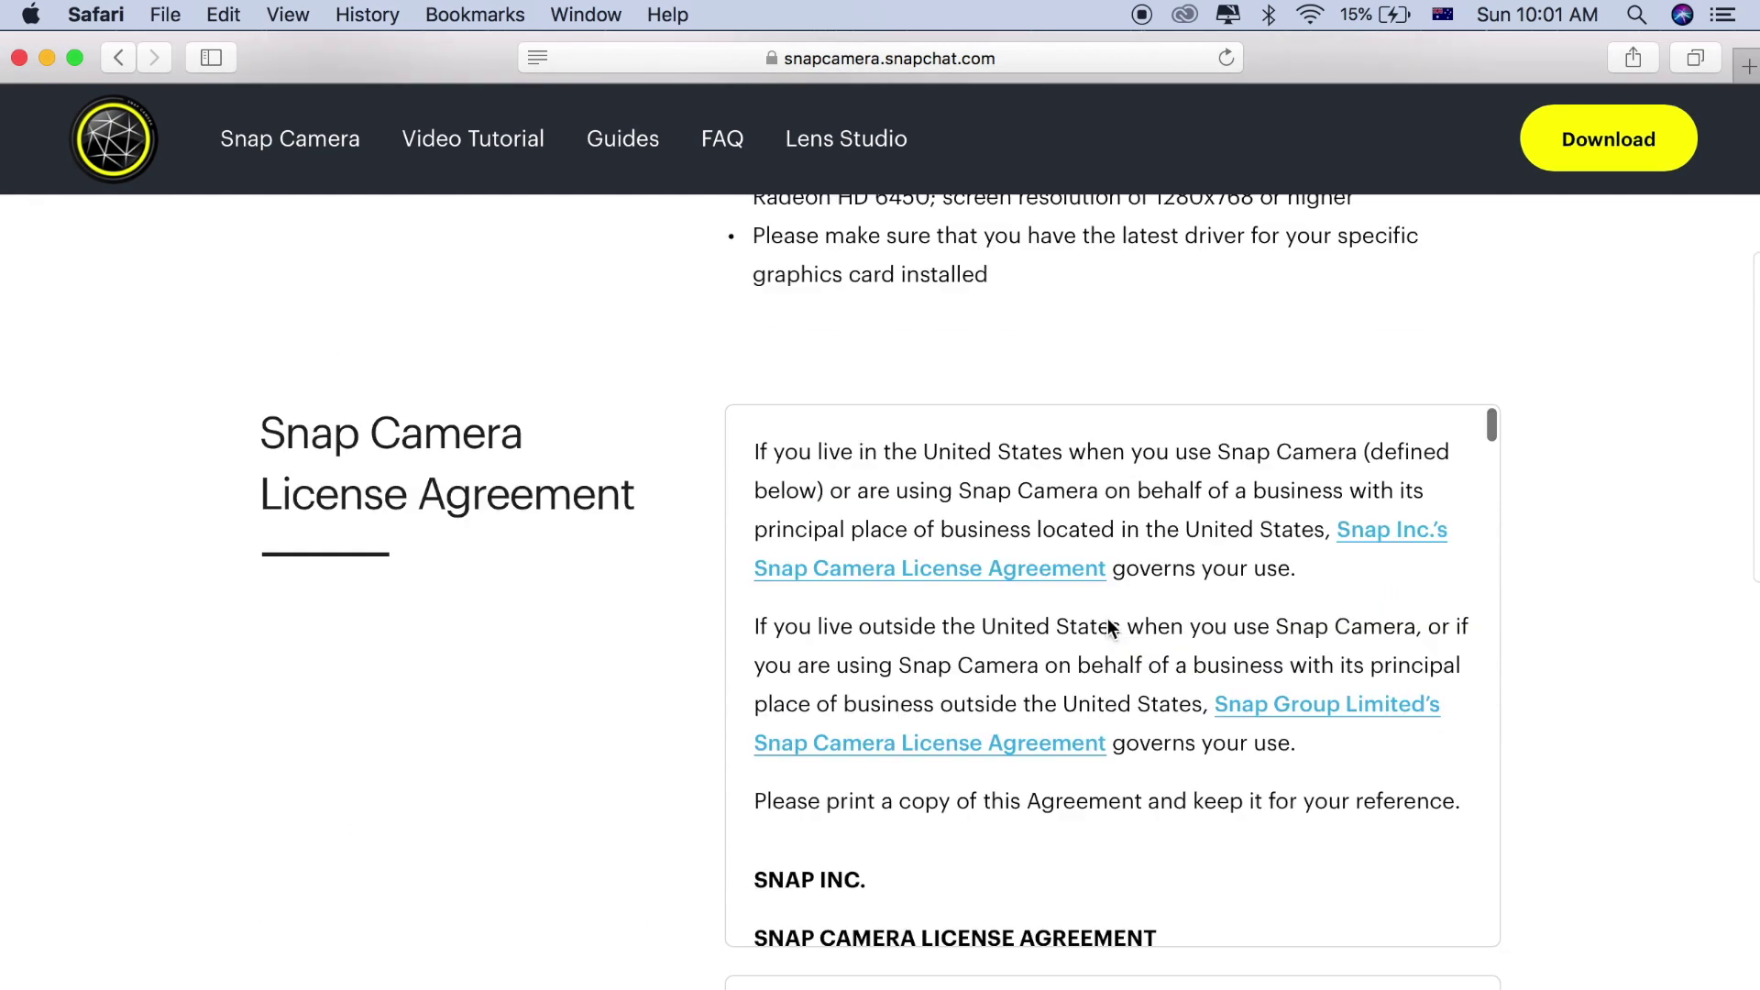
scroll(1107, 617, "down", 10)
scroll(1109, 622, "down", 15)
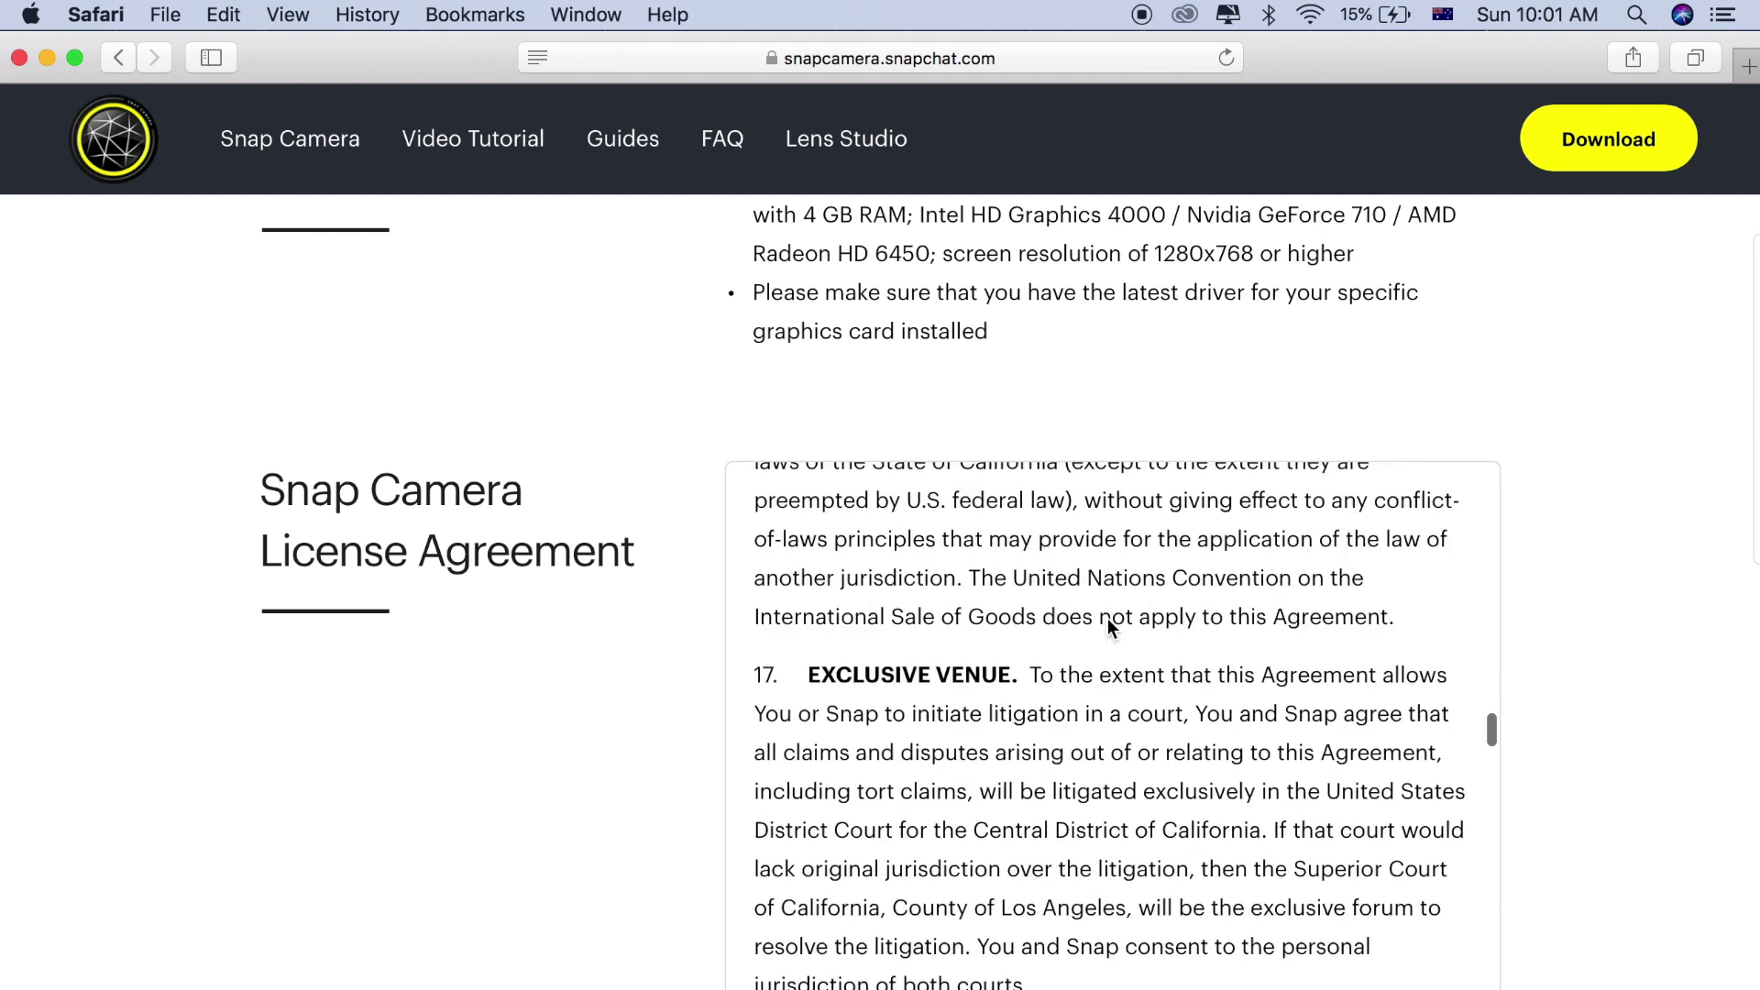
scroll(1107, 620, "down", 10)
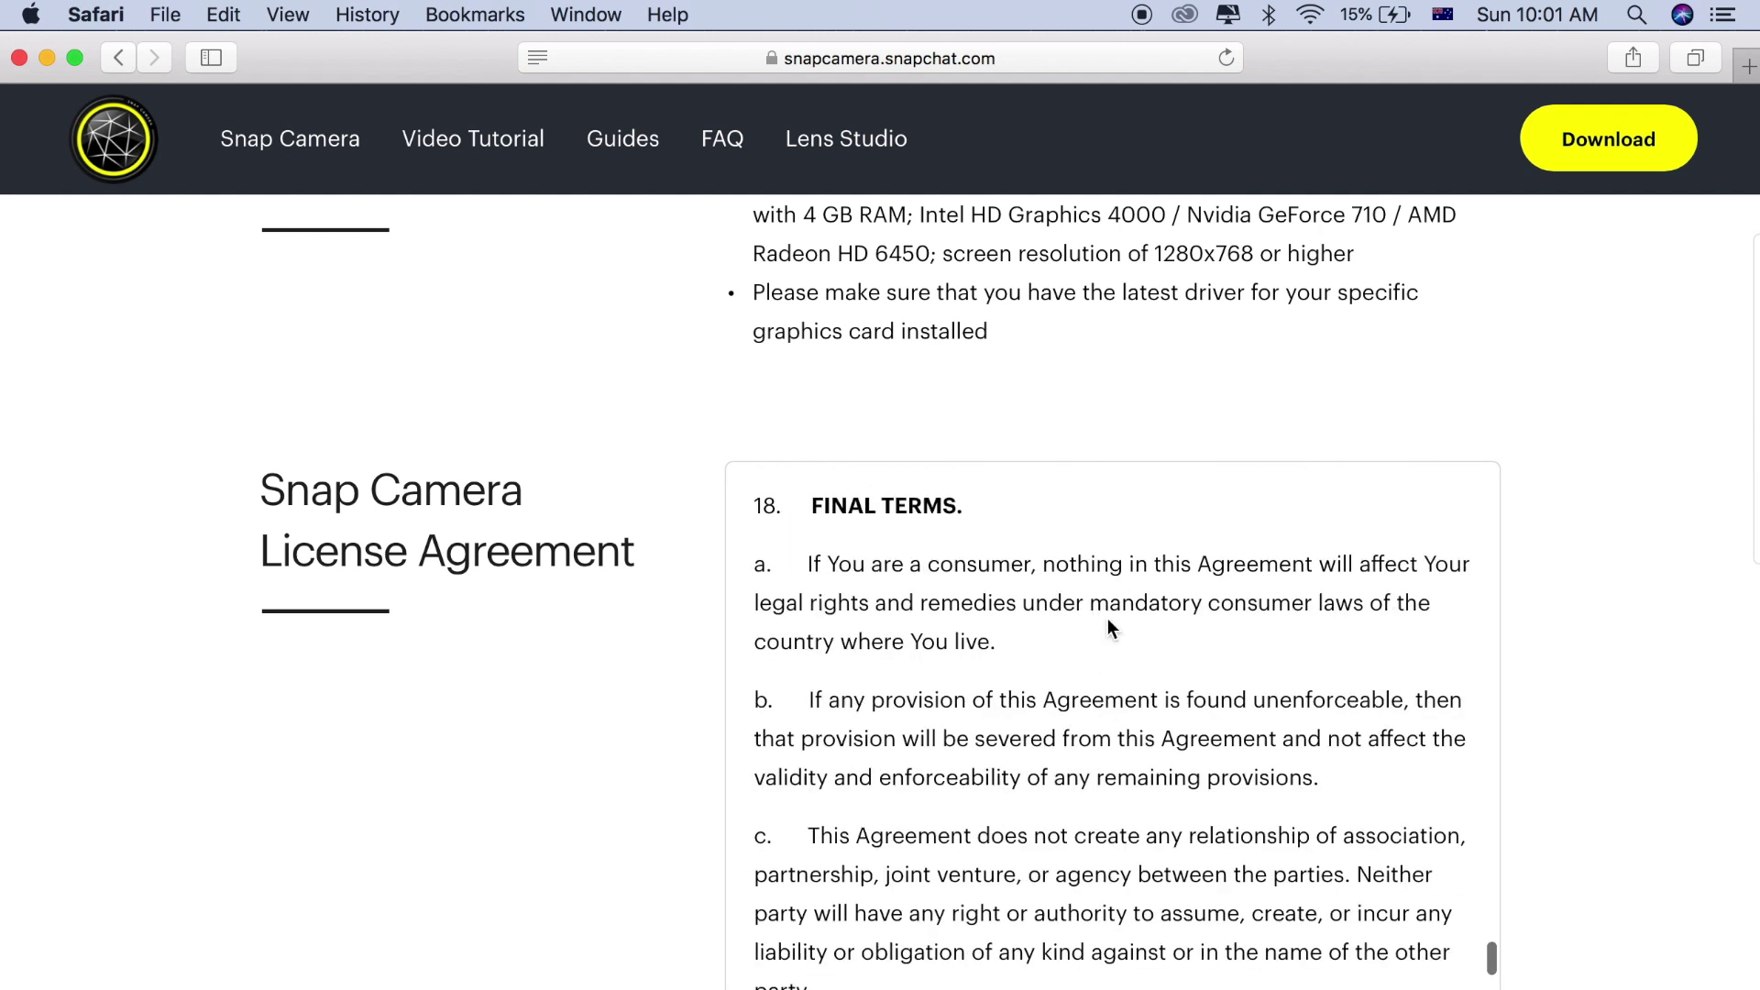
scroll(1015, 527, "down", 10)
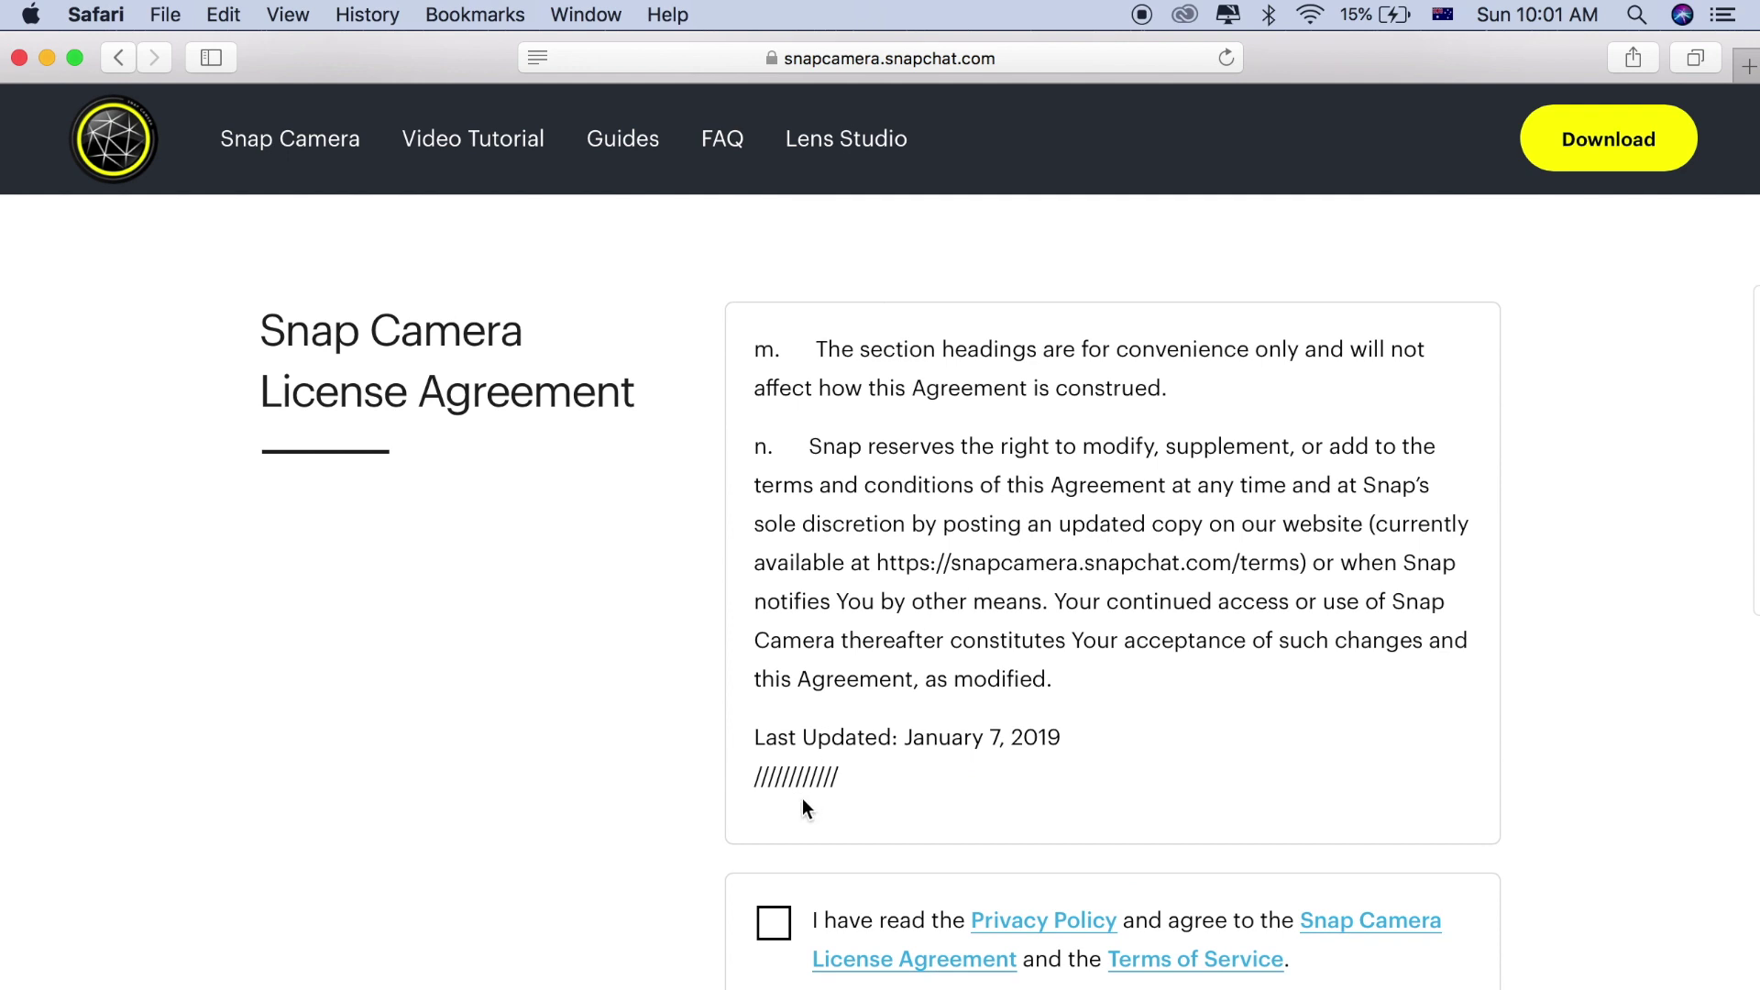
scroll(783, 810, "down", 3)
left_click(772, 798)
- Pass the I'm not a robot check and download Snap Camera for Mac
scroll(1014, 739, "down", 3)
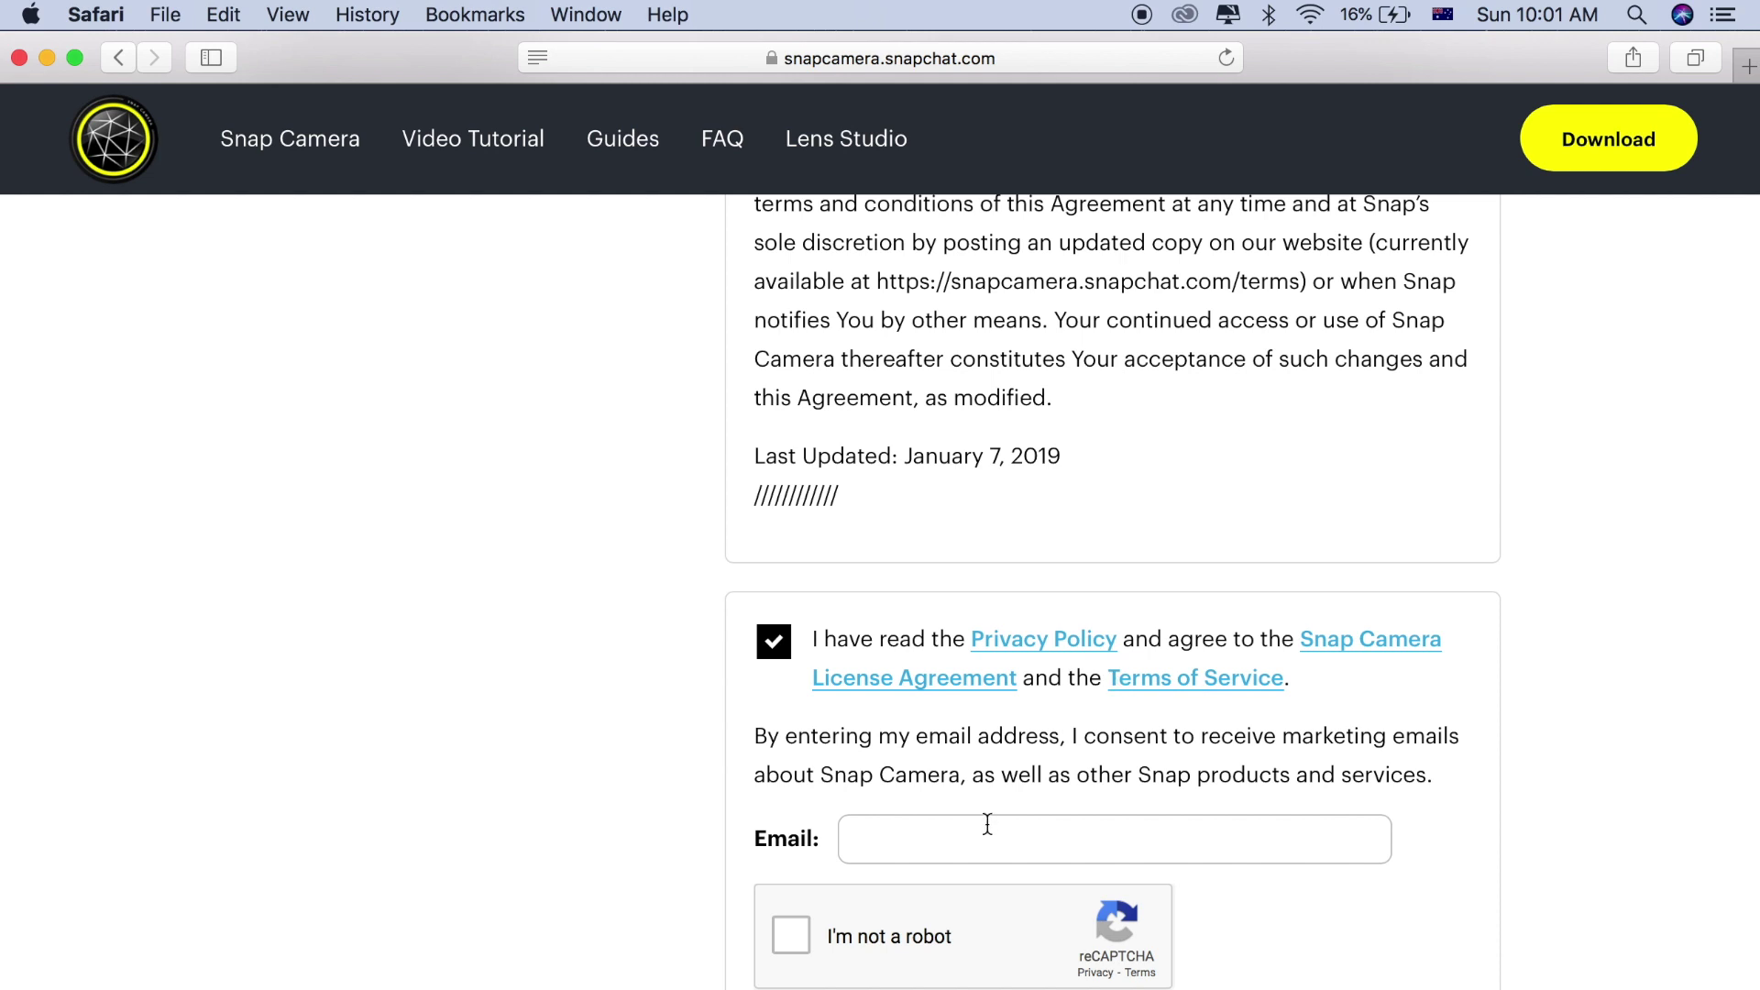
scroll(920, 799, "down", 3)
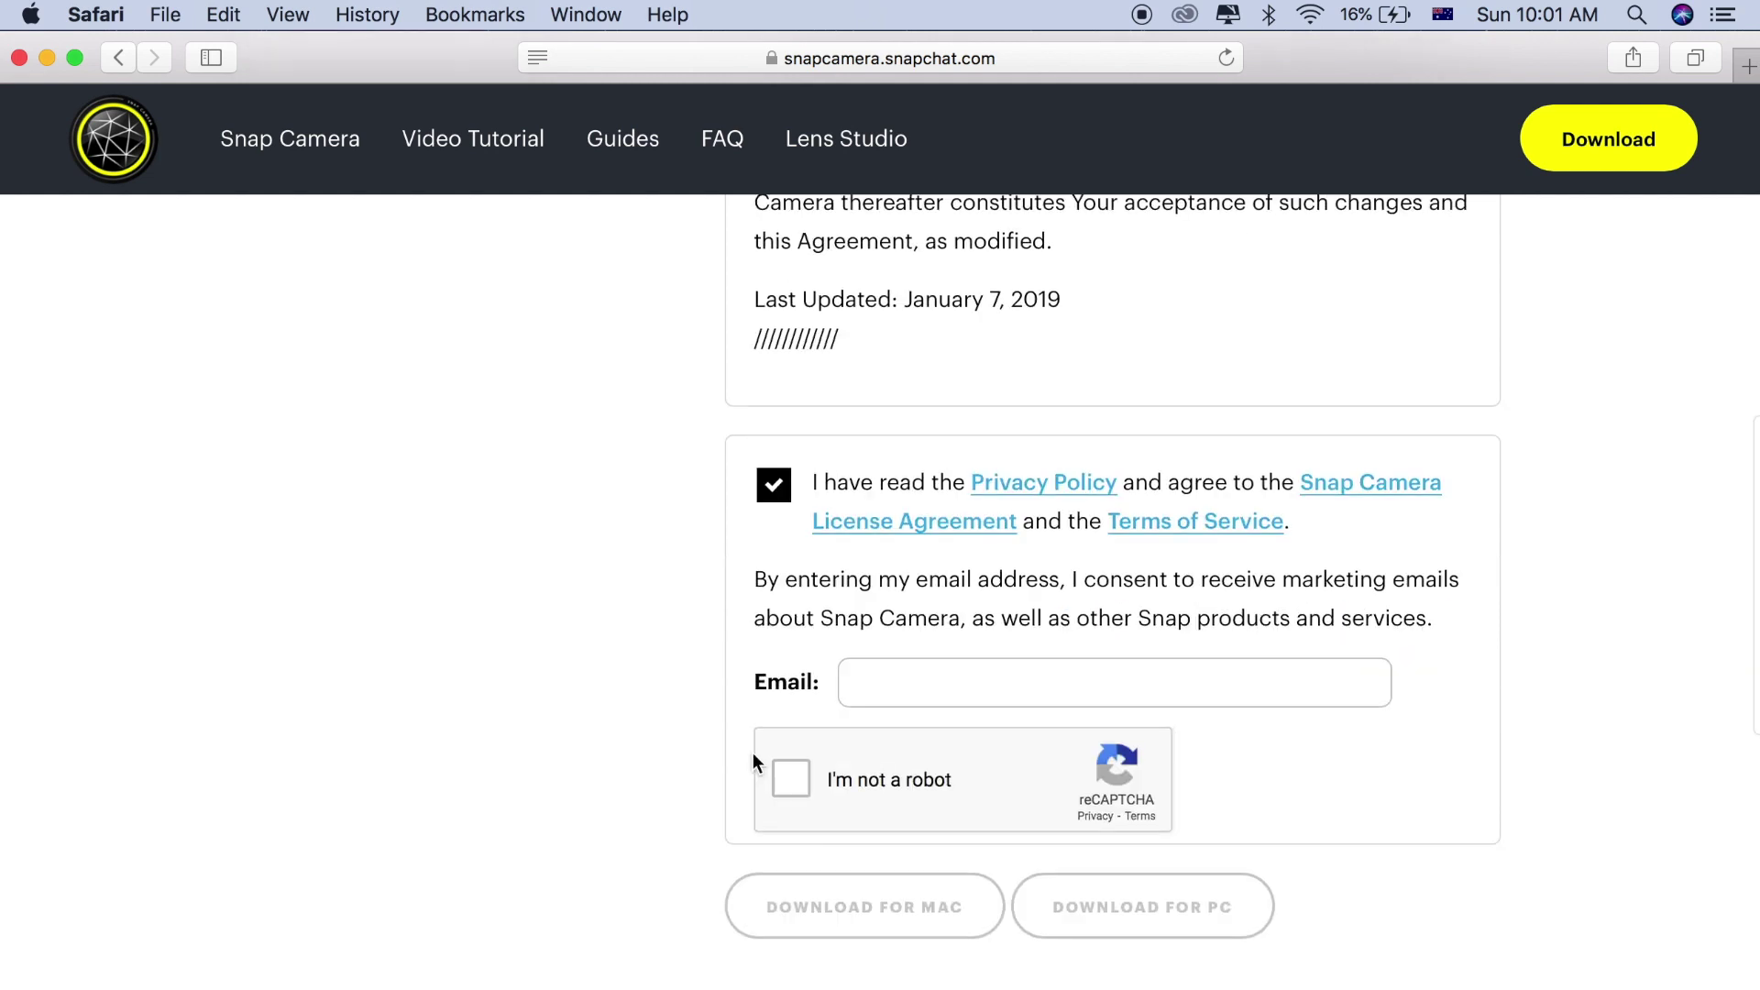
left_click(791, 780)
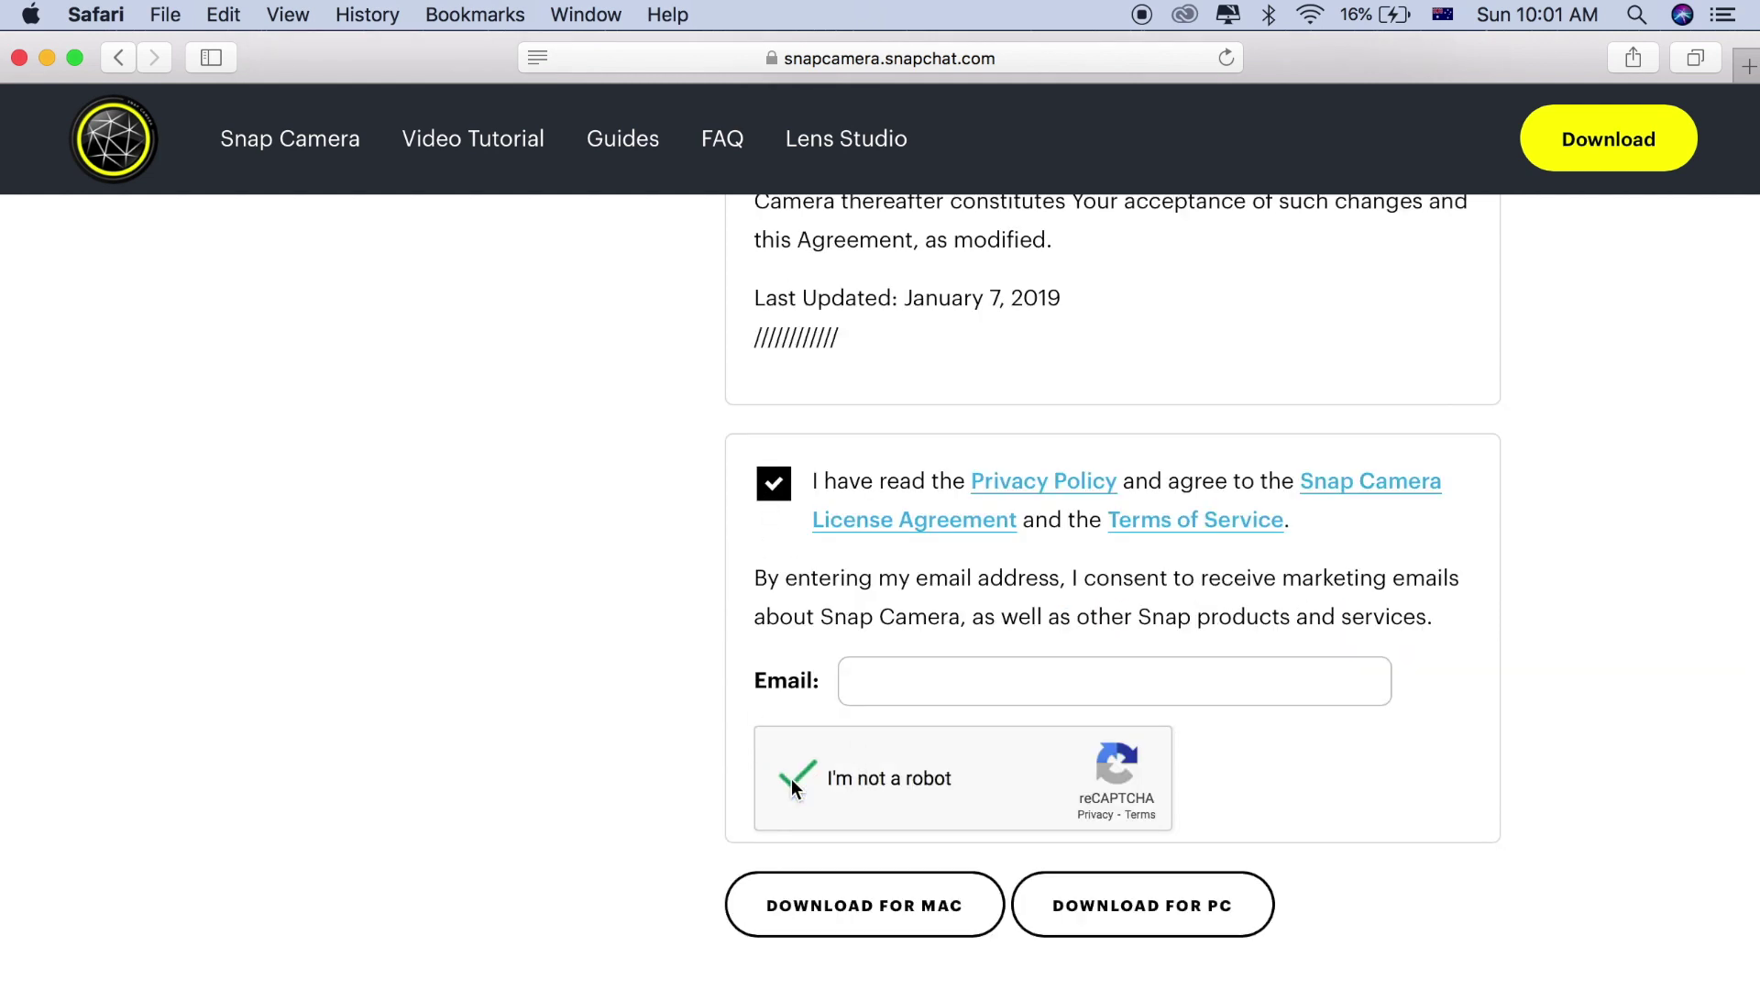
scroll(853, 962, "down", 1)
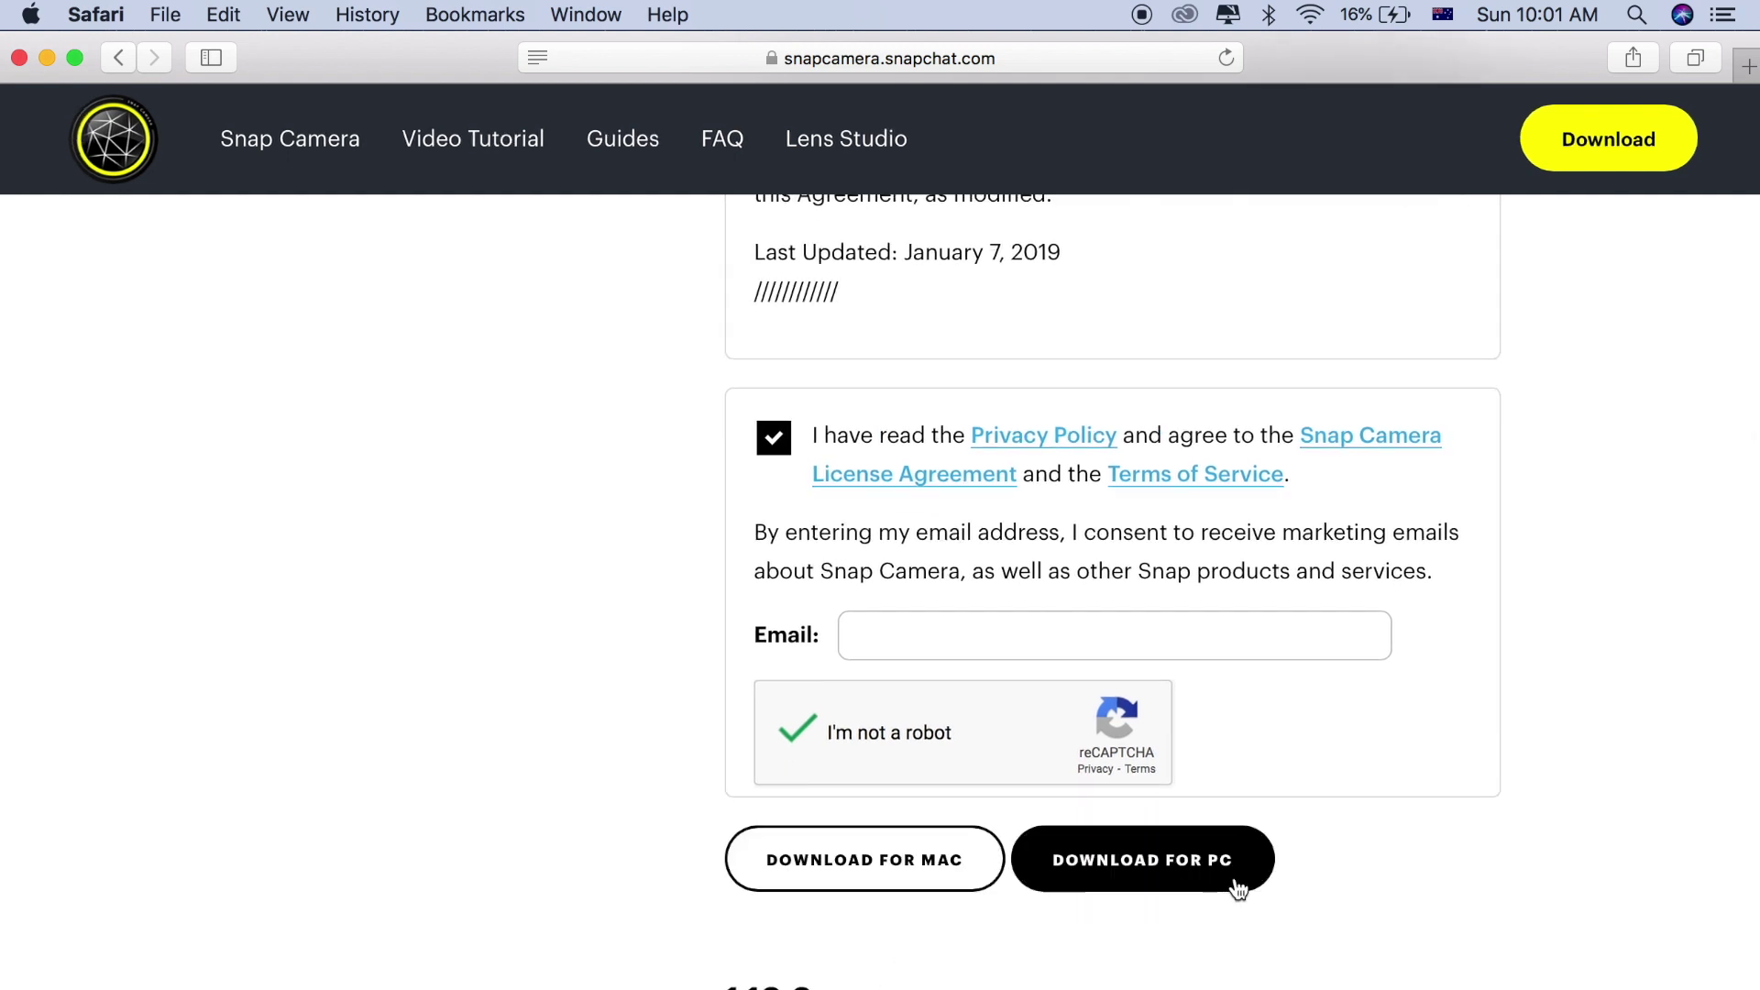
left_click(943, 867)
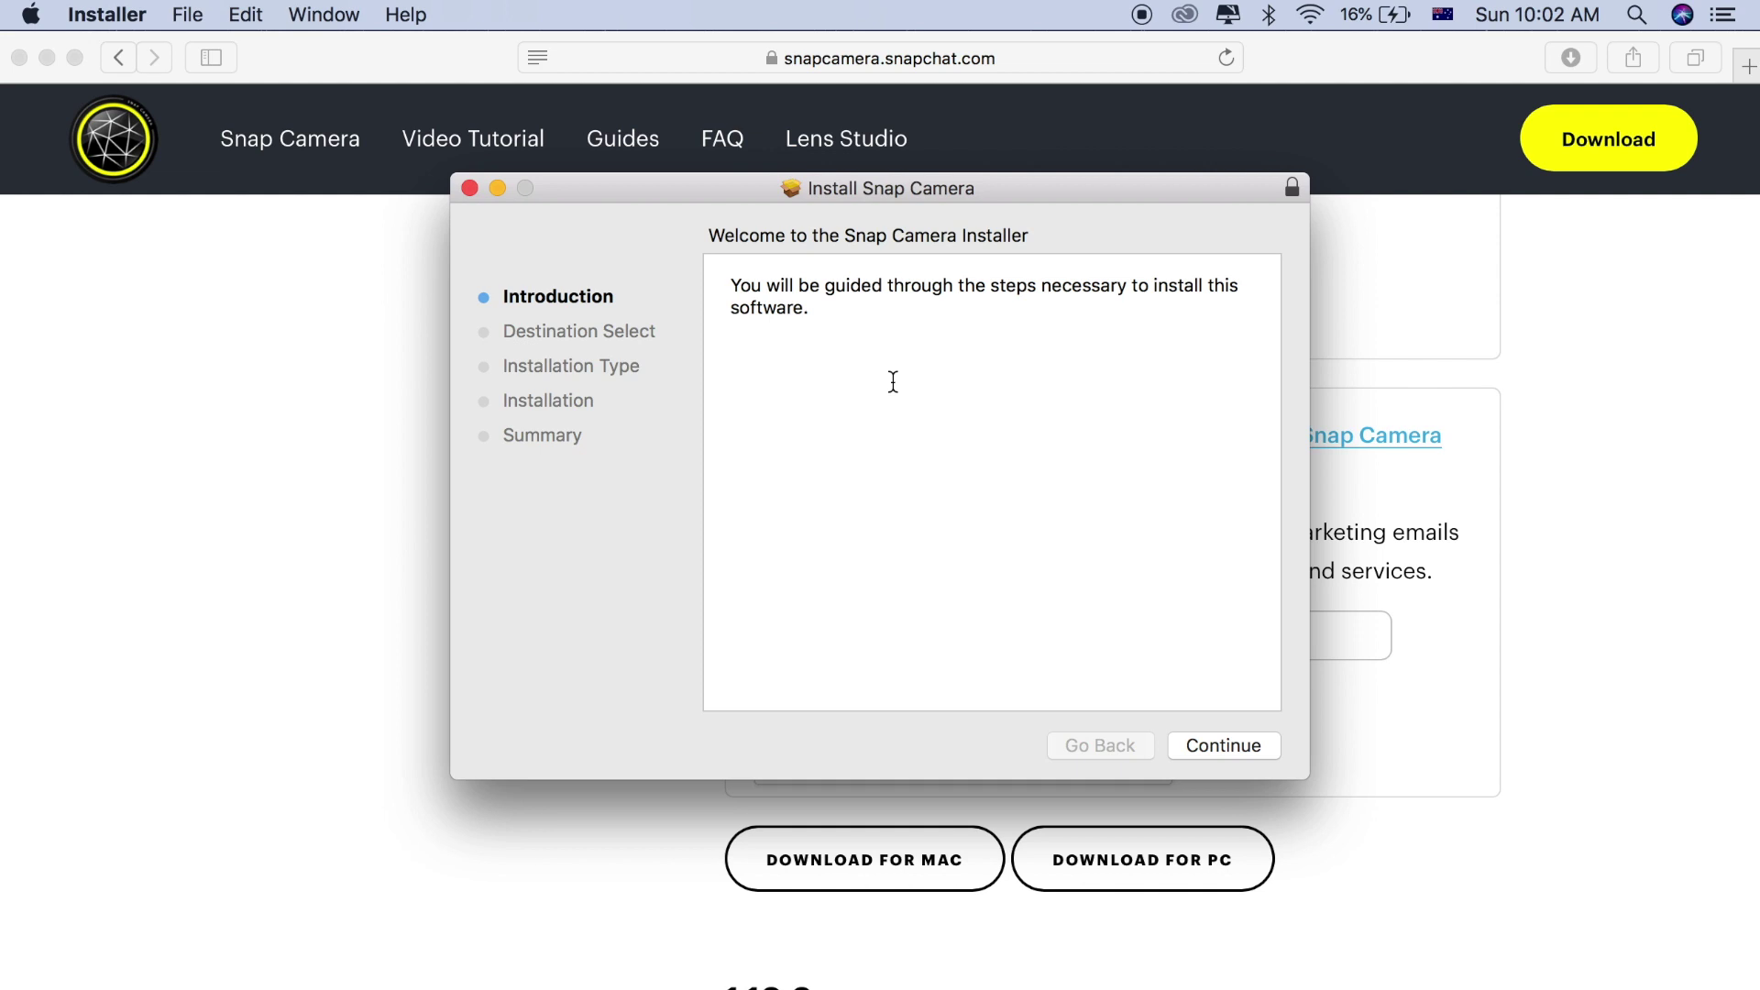
- Install Snap Camera to the default destination, authorize with the admin password, and close the installer
left_click(1233, 744)
left_click(1234, 746)
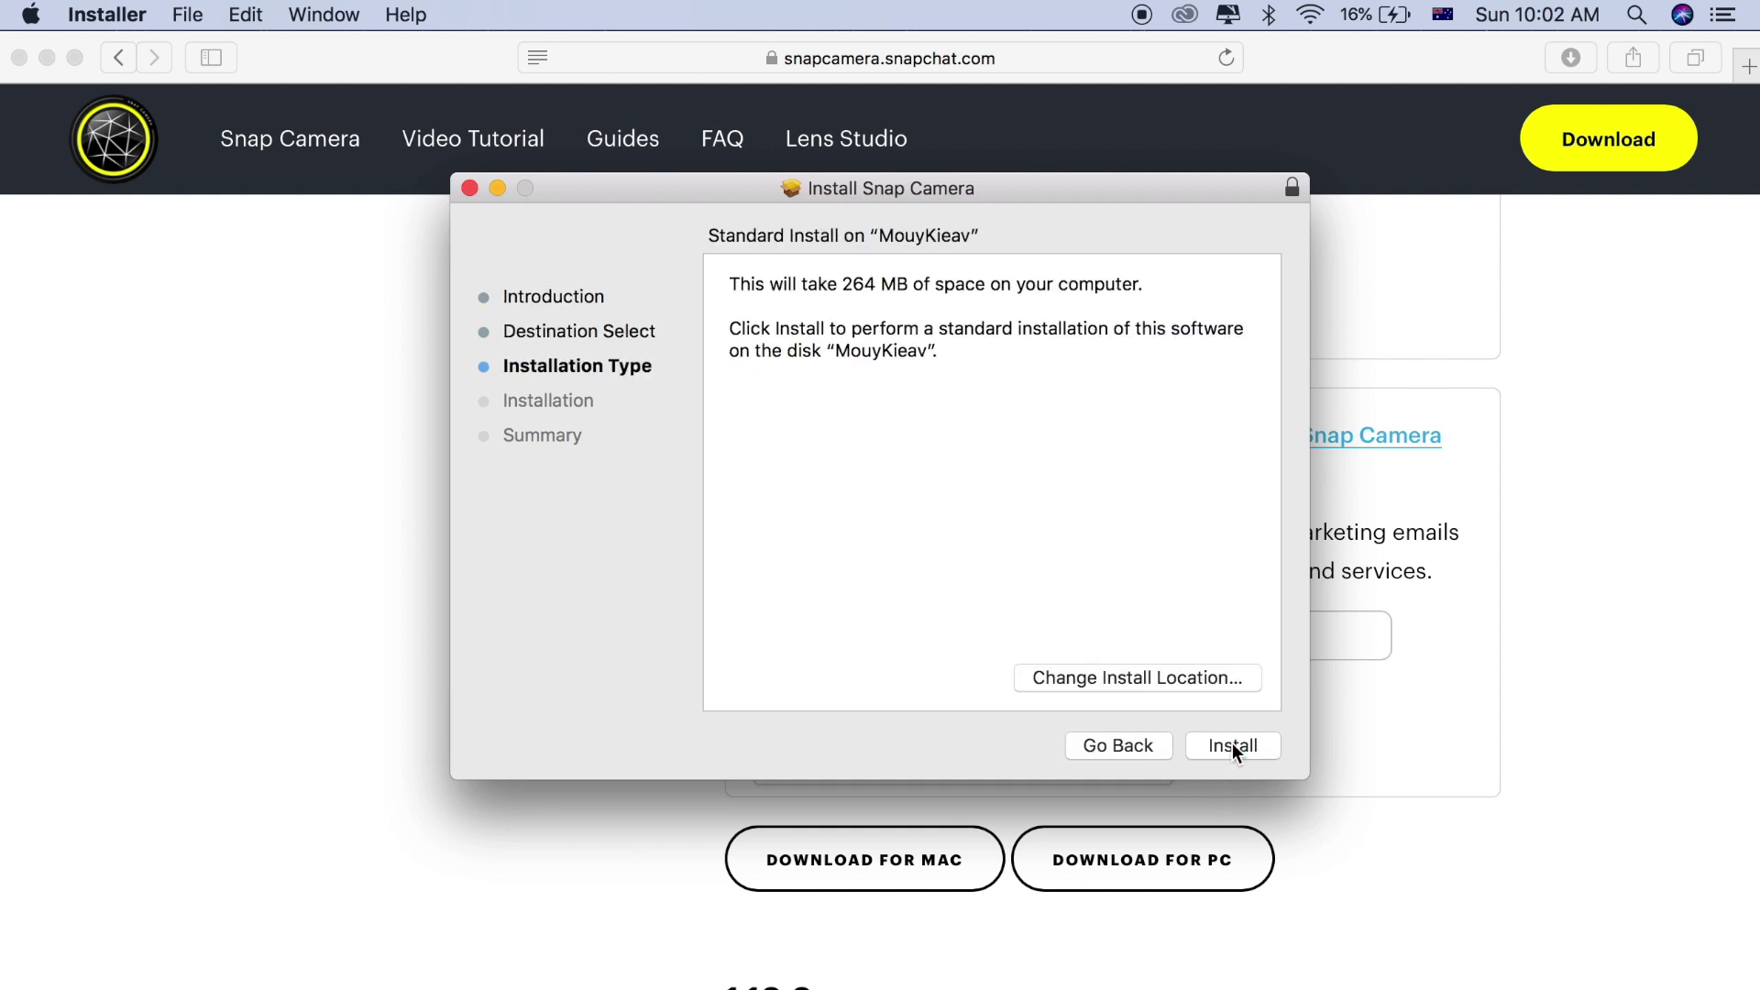
left_click(1232, 745)
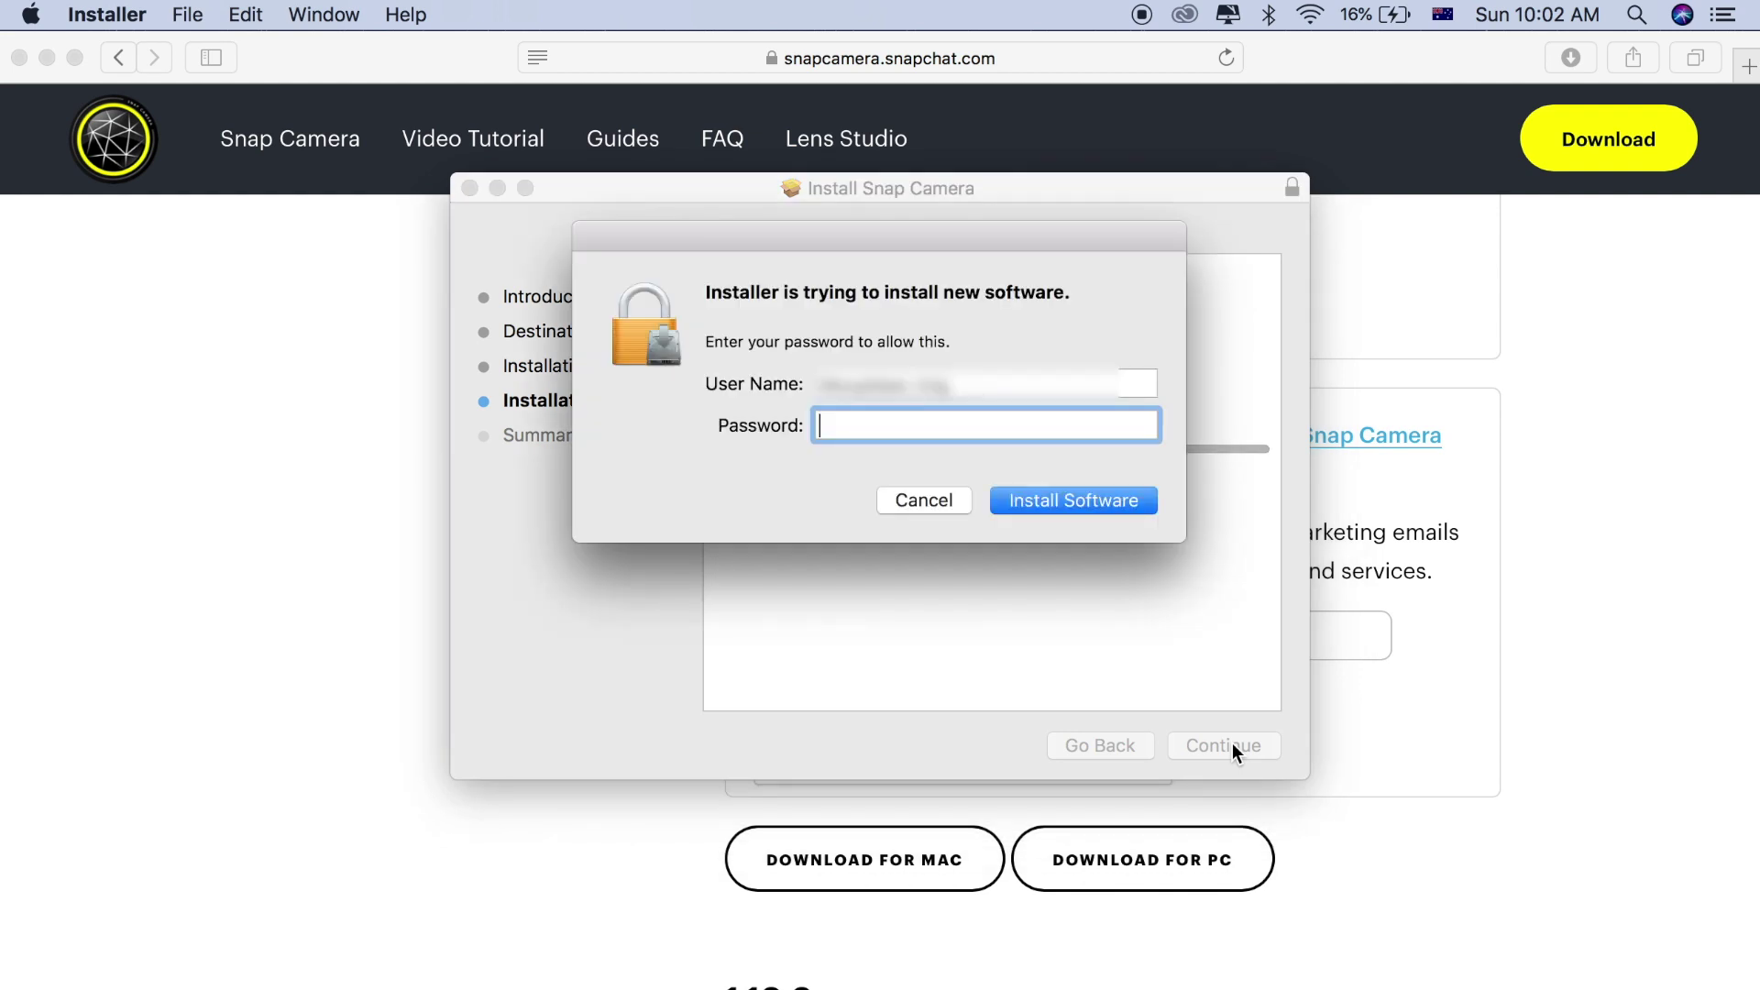
type("******")
key("Return")
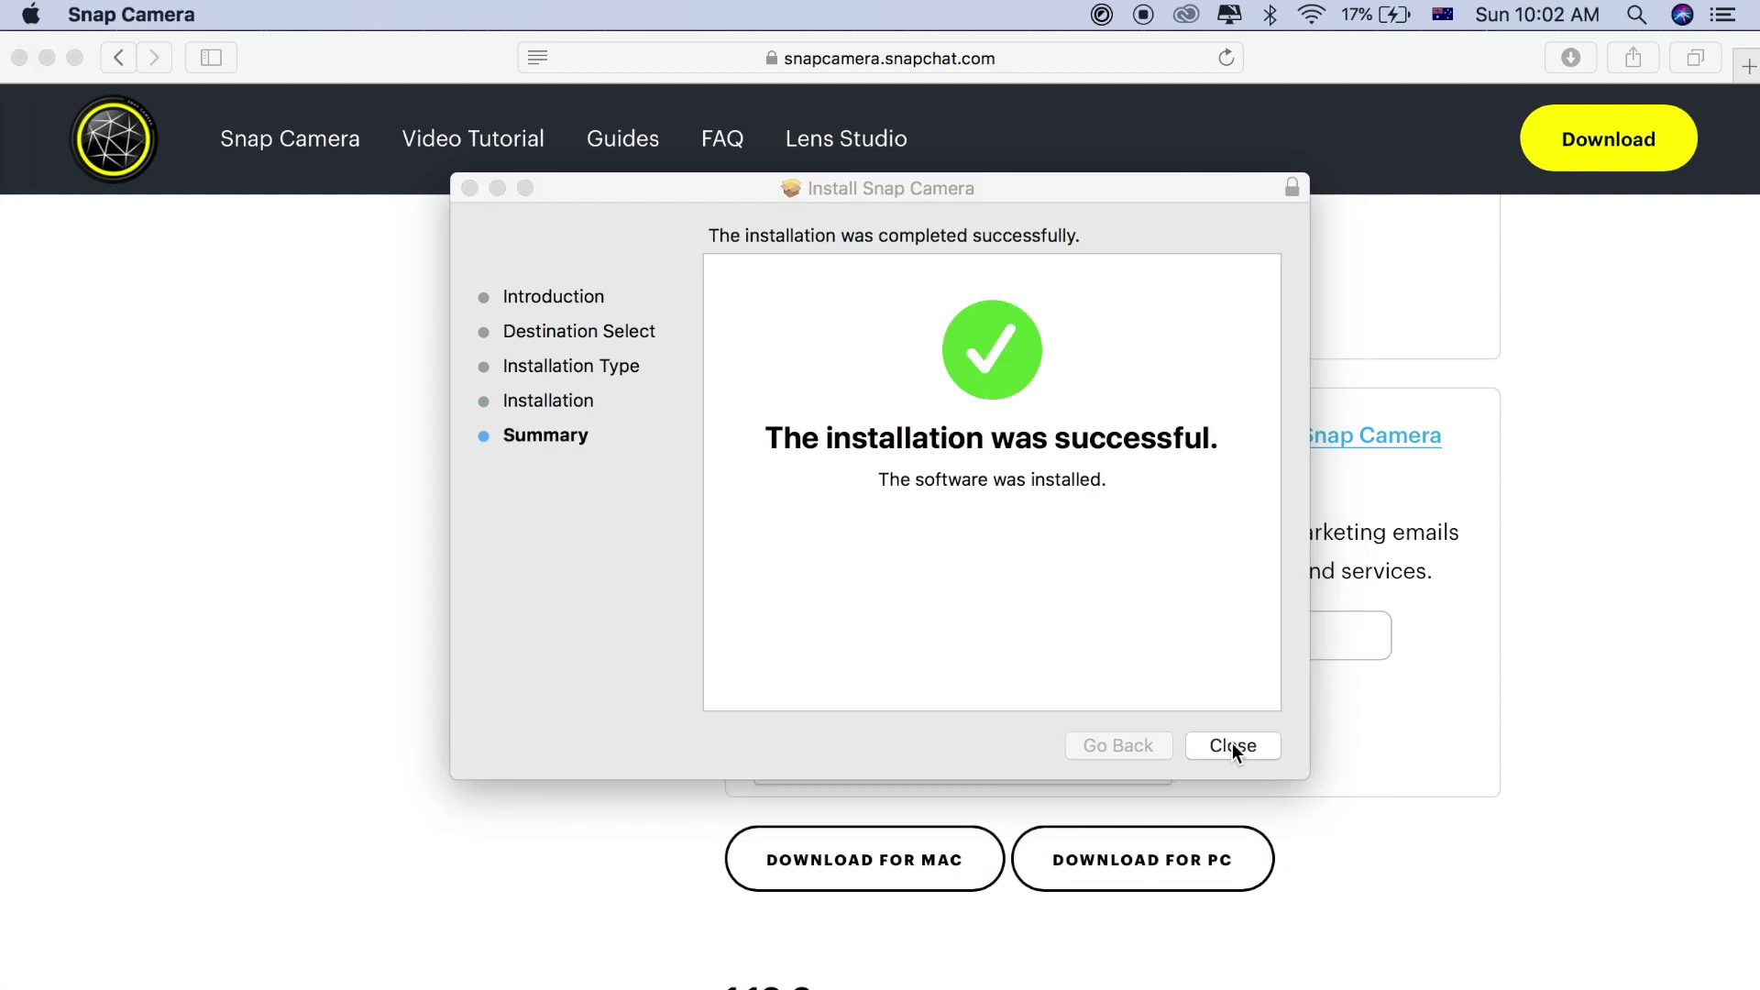
left_click(1232, 744)
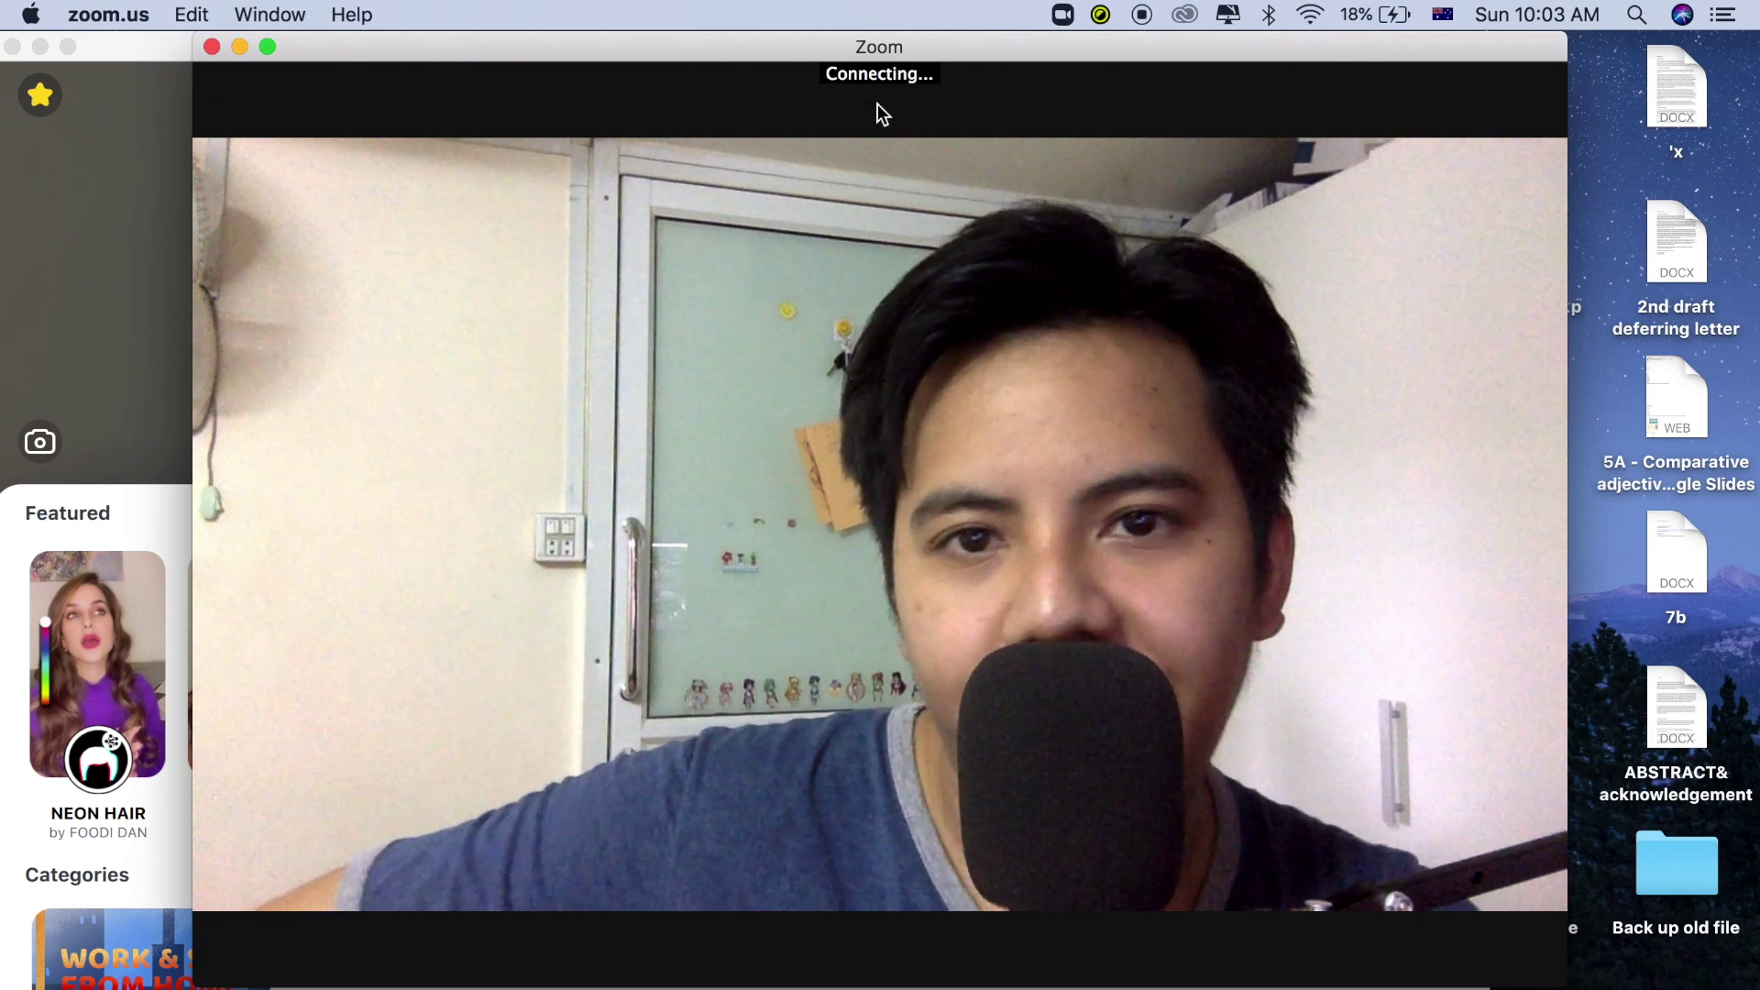
- Open Zoom's Virtual Background settings and try the San Francisco bridge, grass and Earth backgrounds
left_click(423, 938)
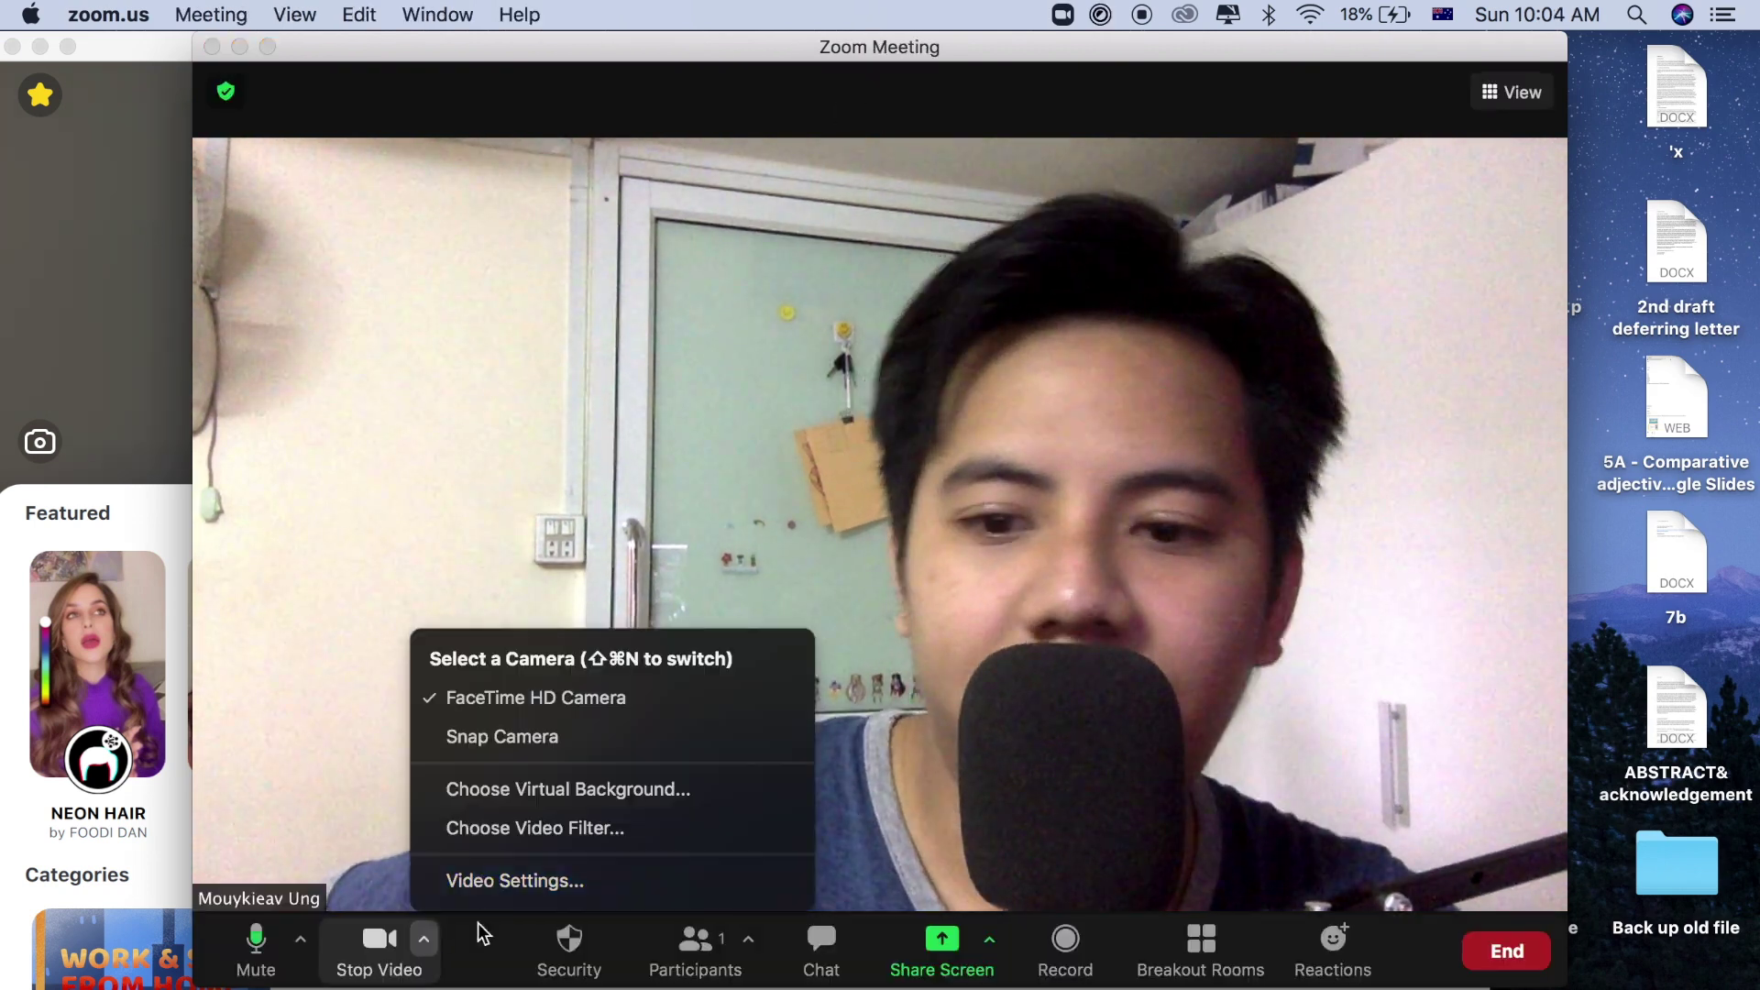
left_click(423, 939)
left_click(424, 939)
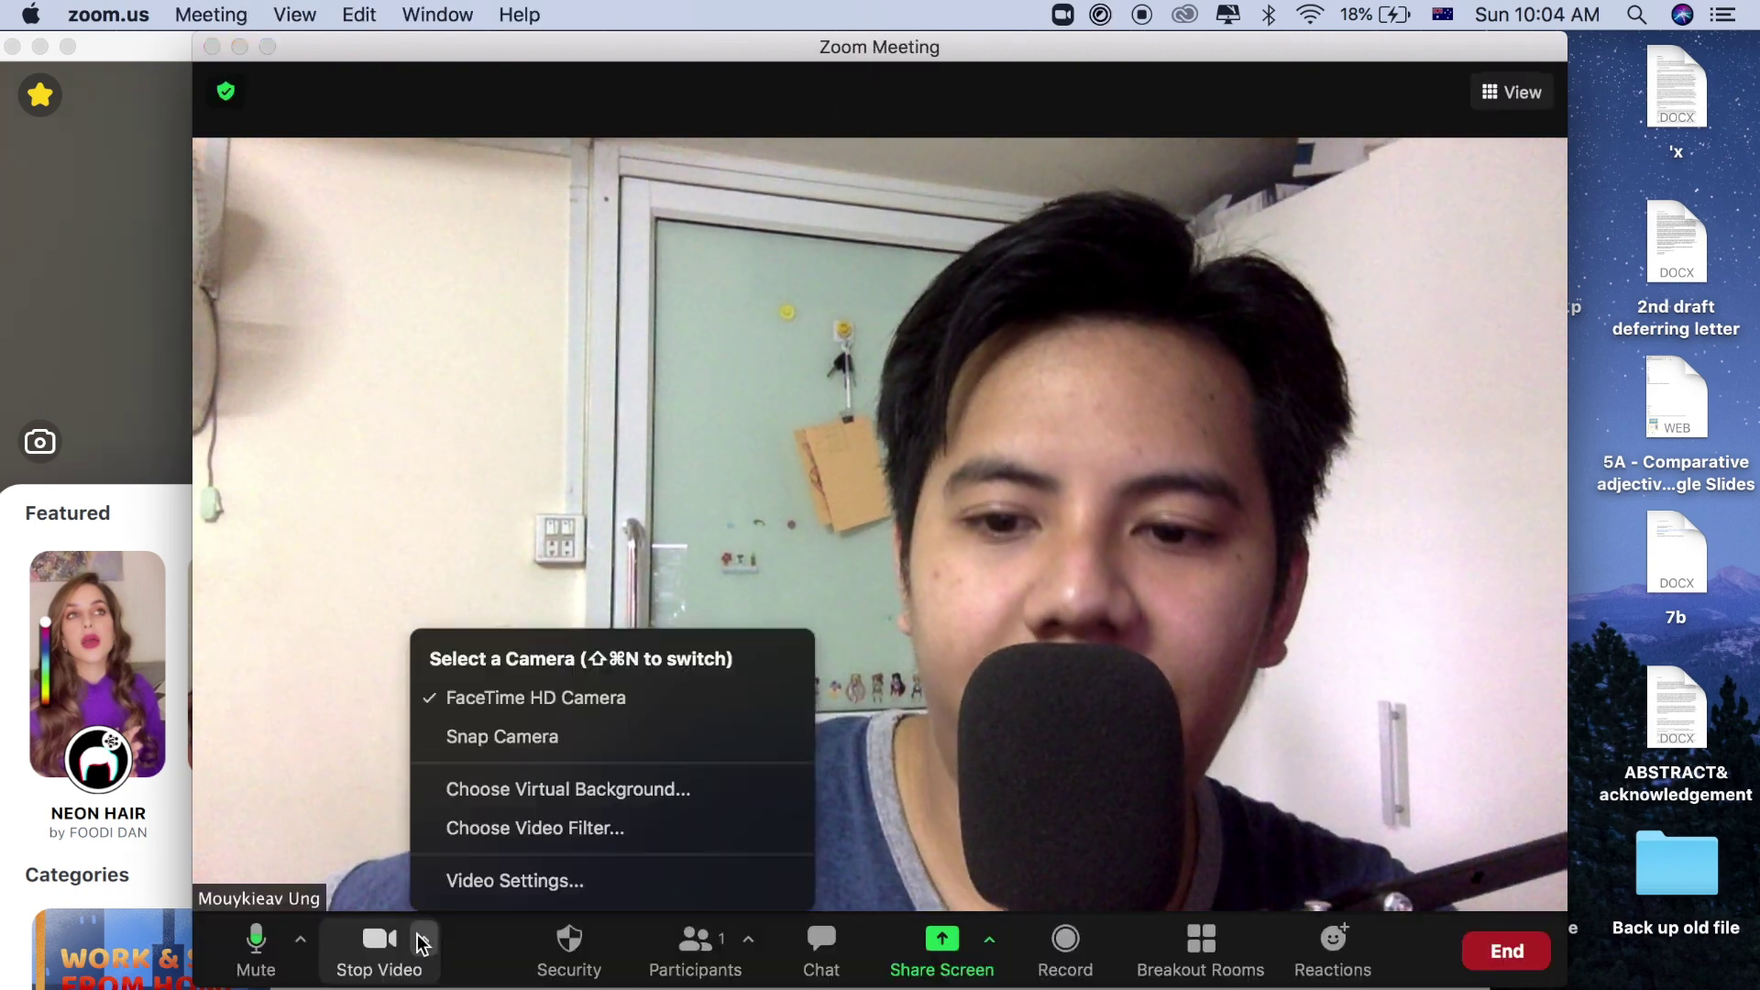
left_click(536, 802)
left_click(933, 708)
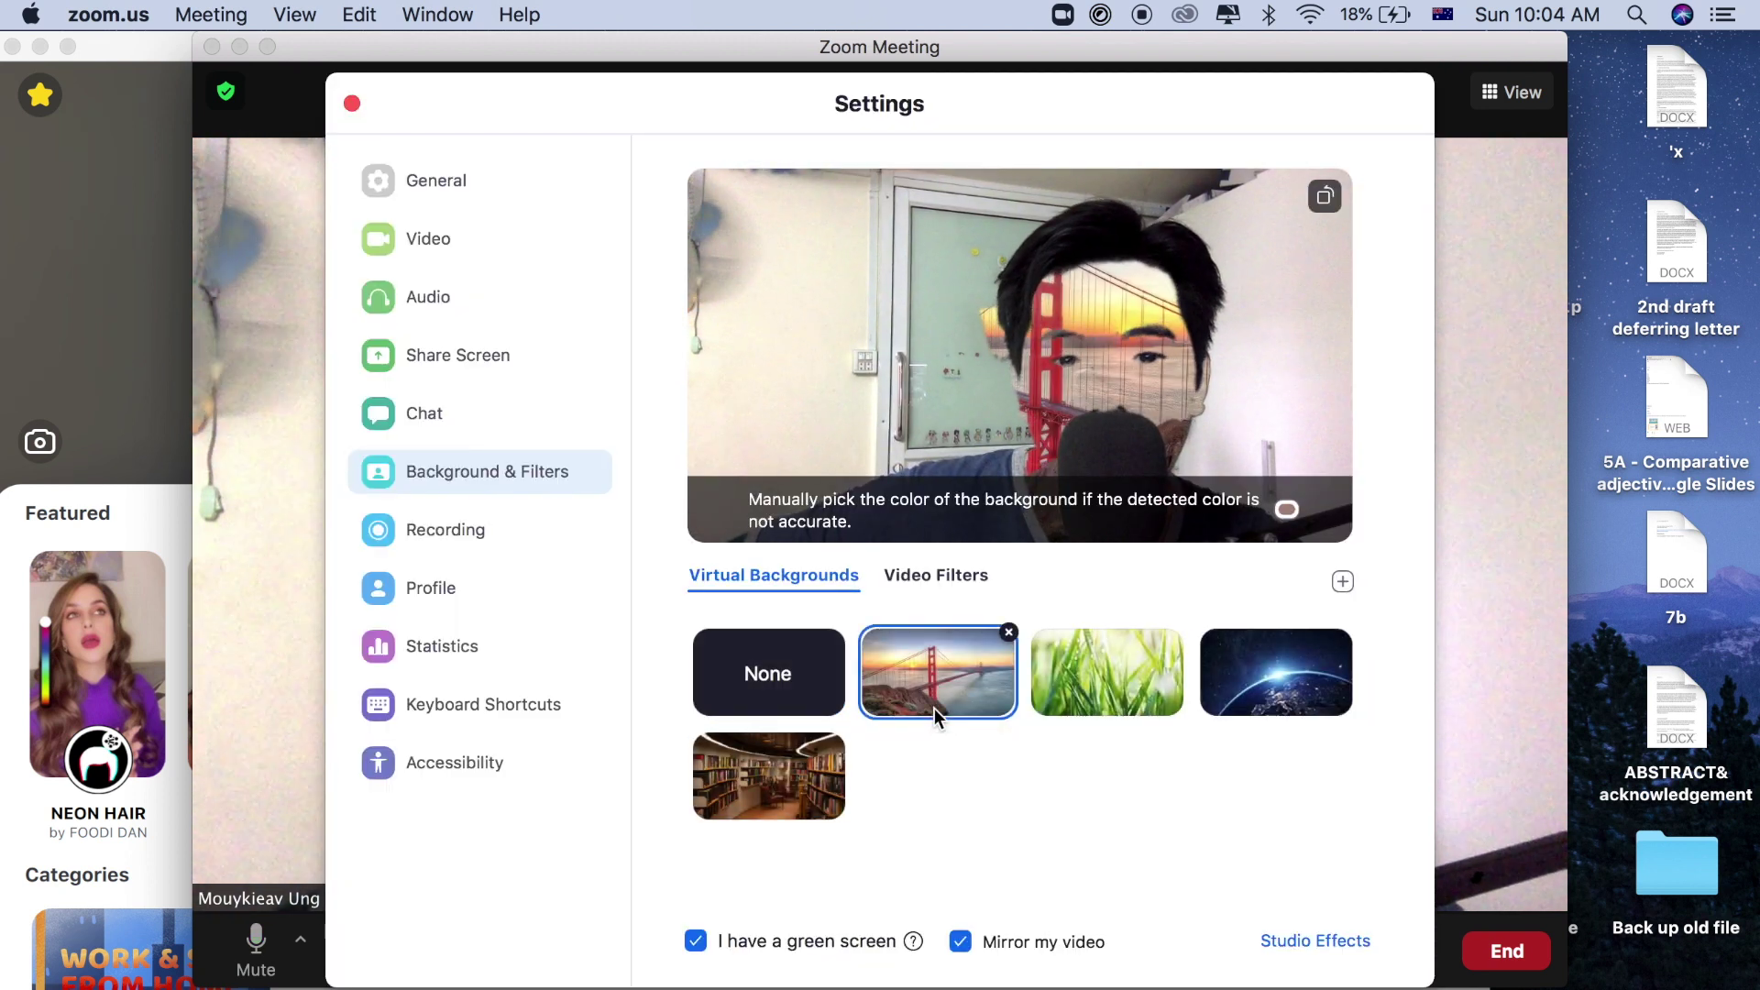
left_click(1117, 694)
left_click(1233, 702)
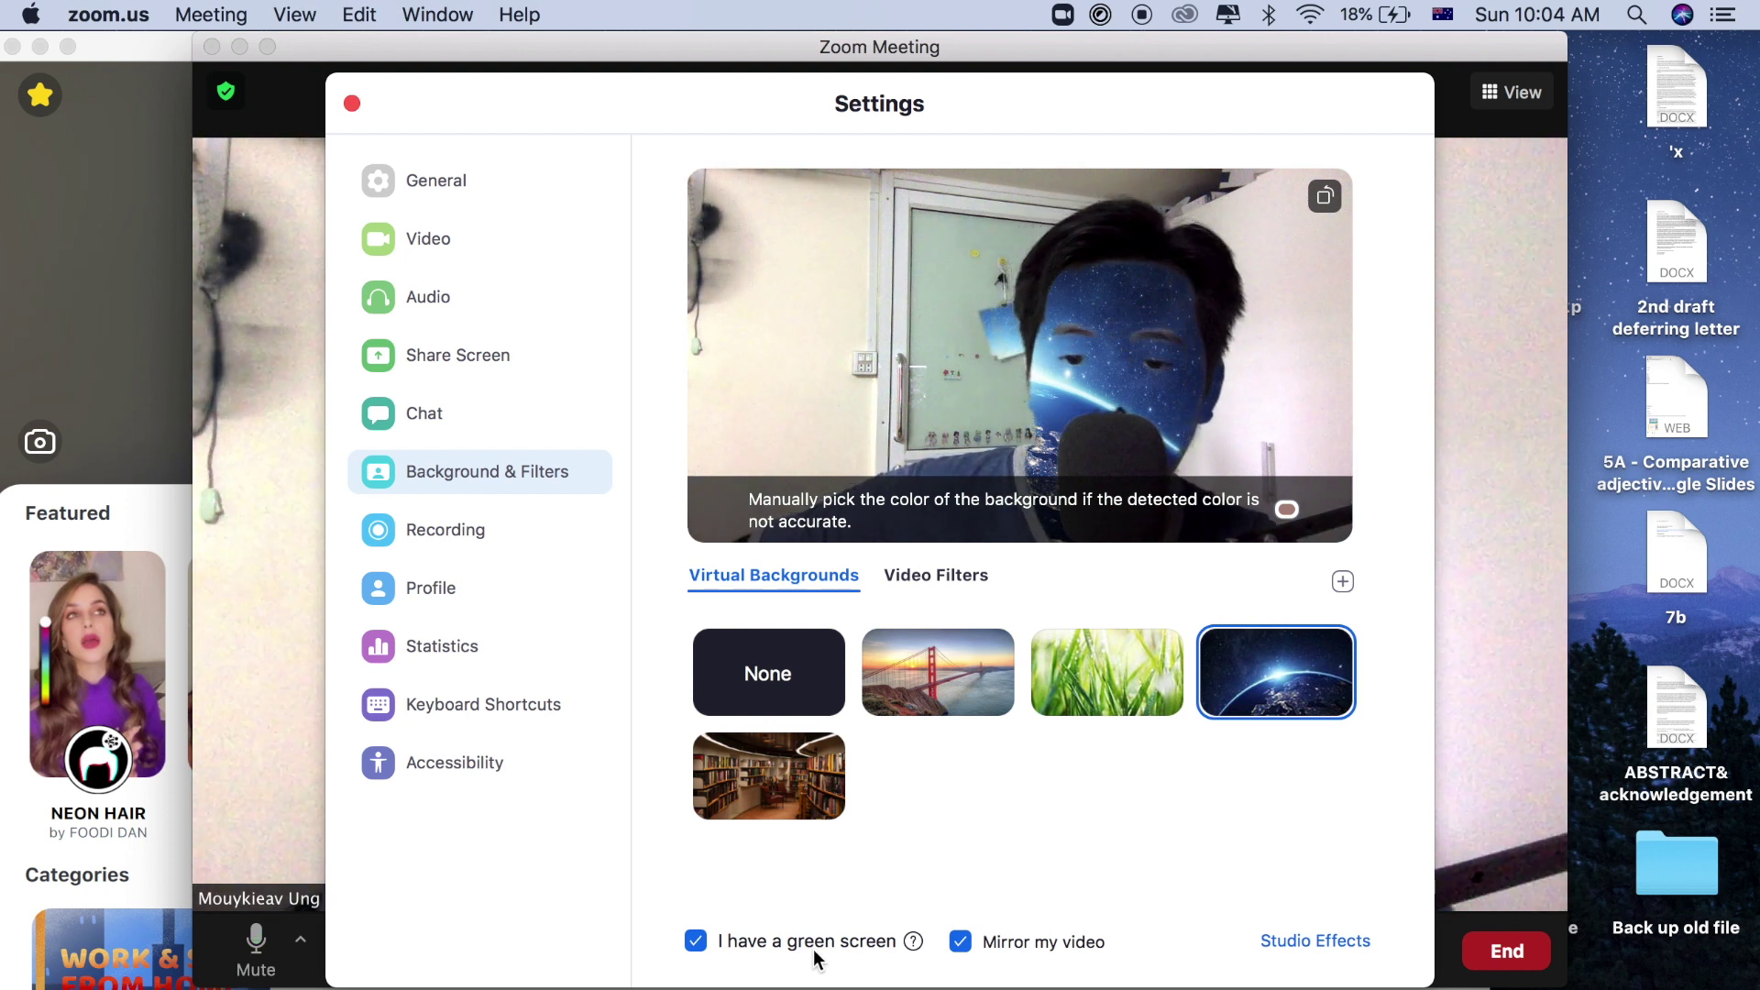
- Toggle 'I have a green screen' off and back on, then return to the meeting
left_click(696, 940)
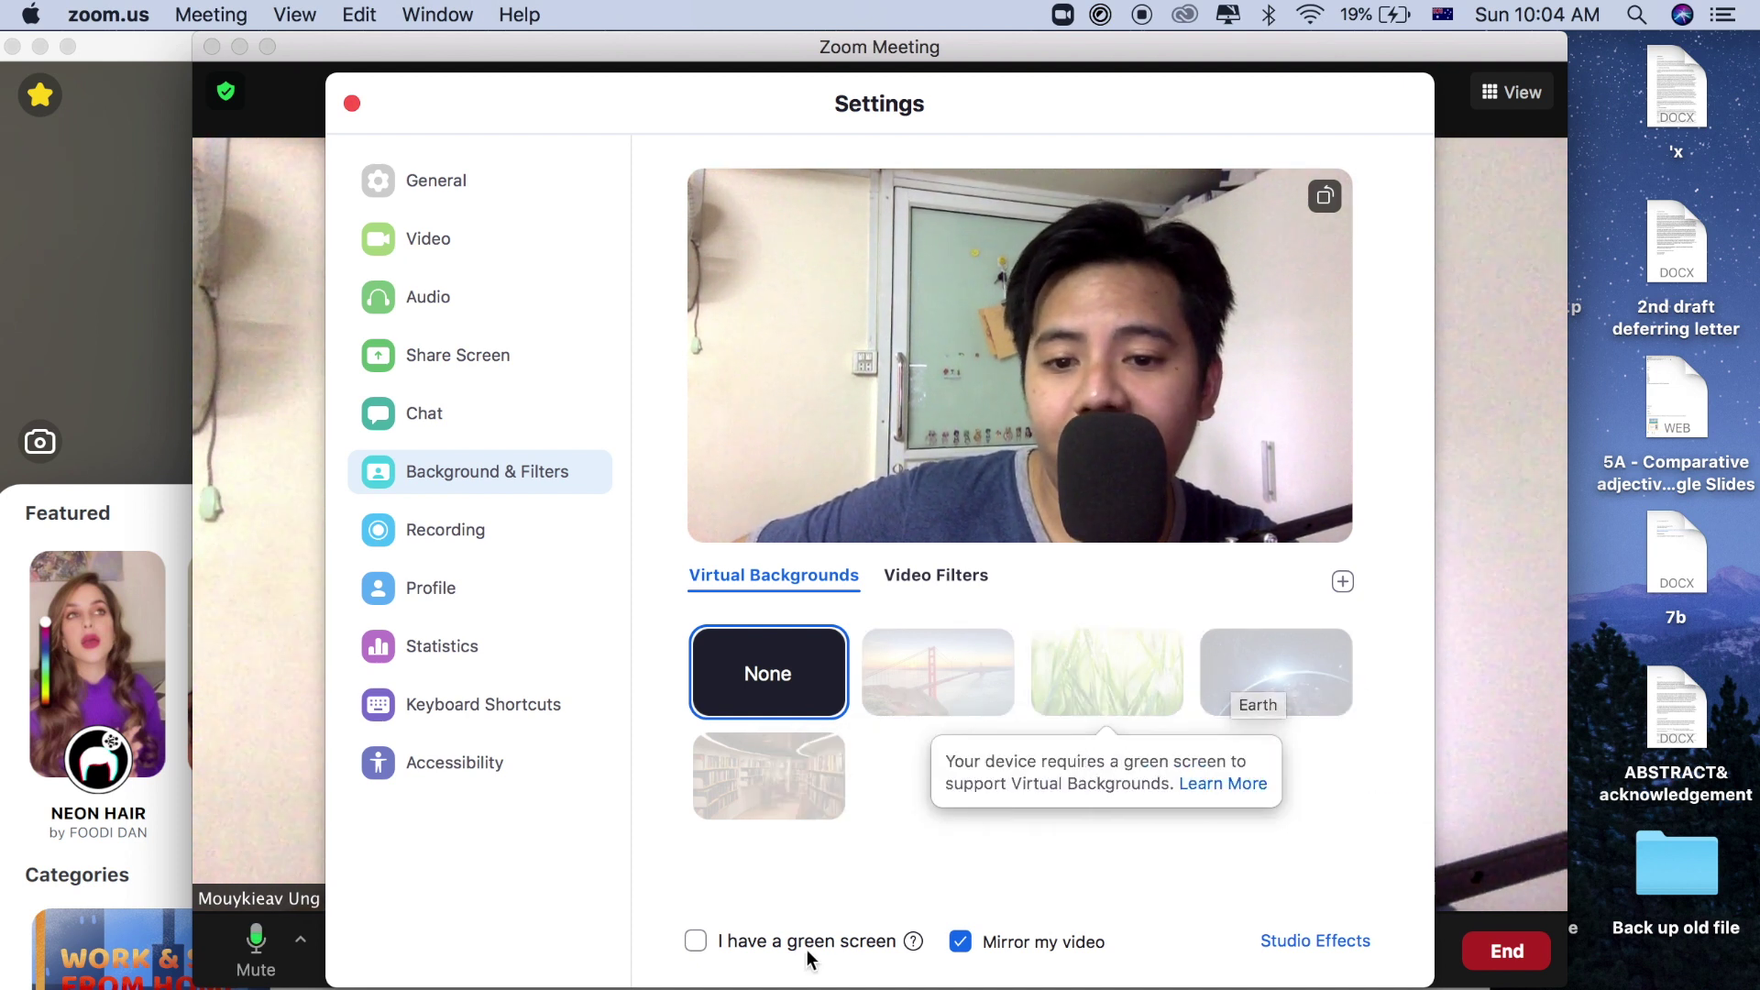
left_click(723, 954)
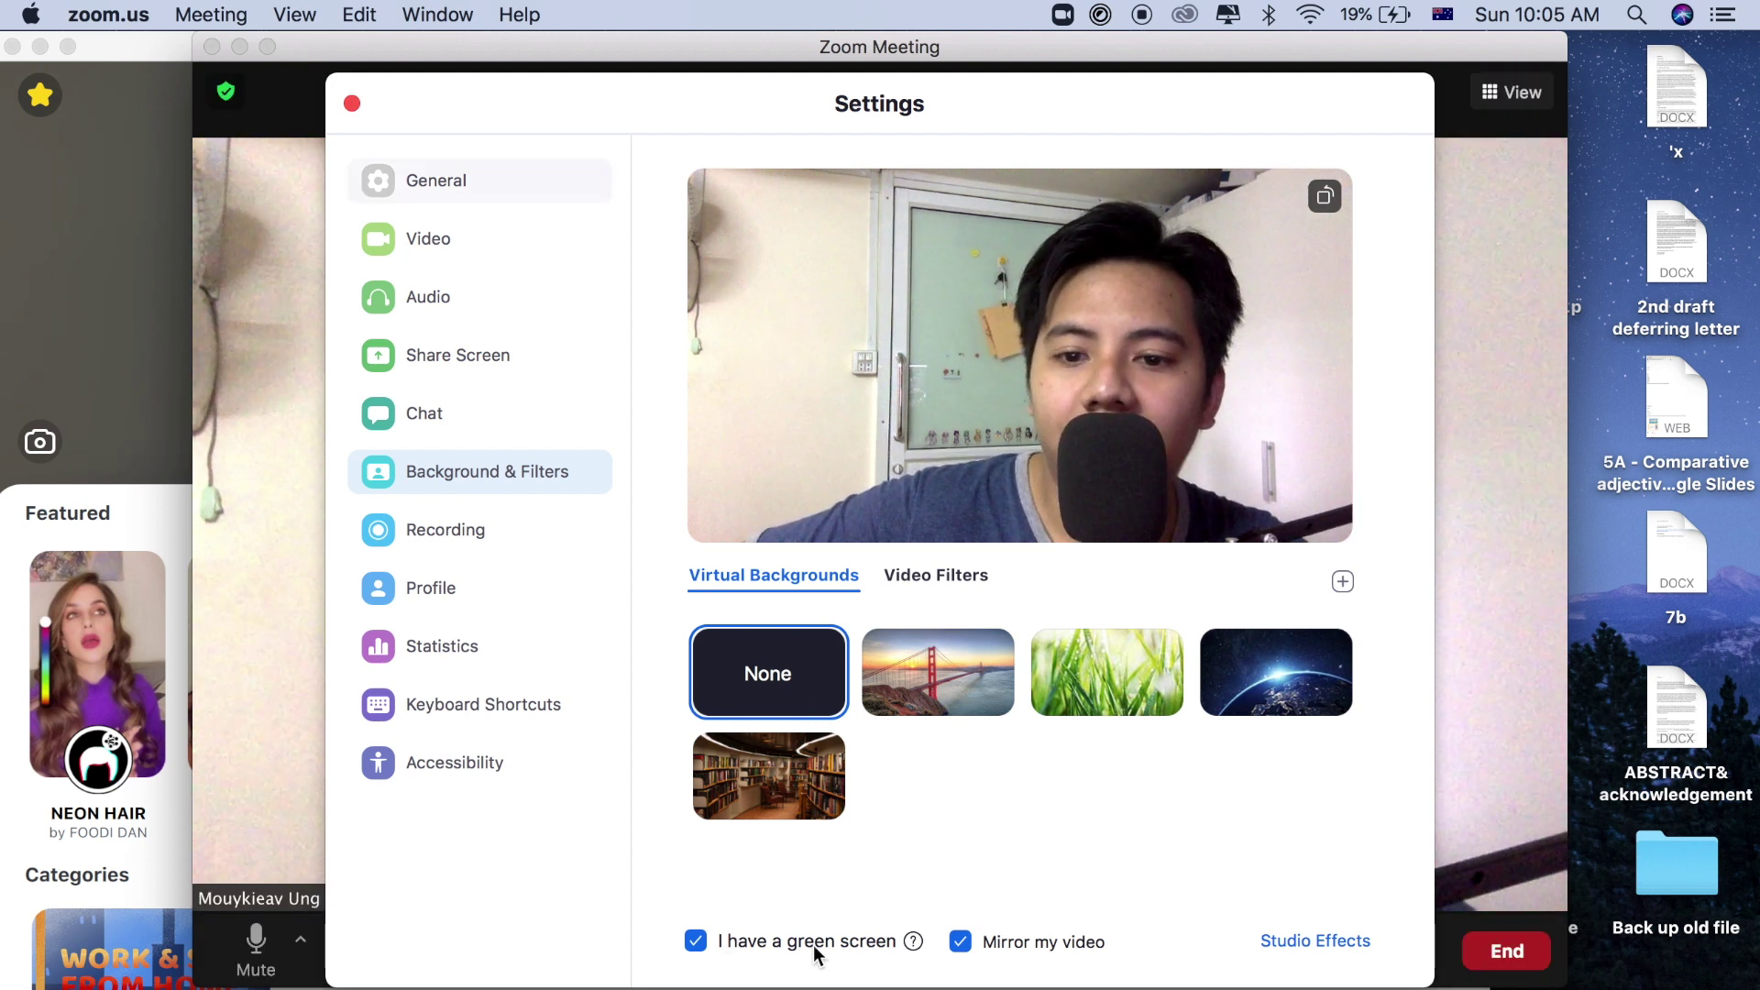
left_click(350, 102)
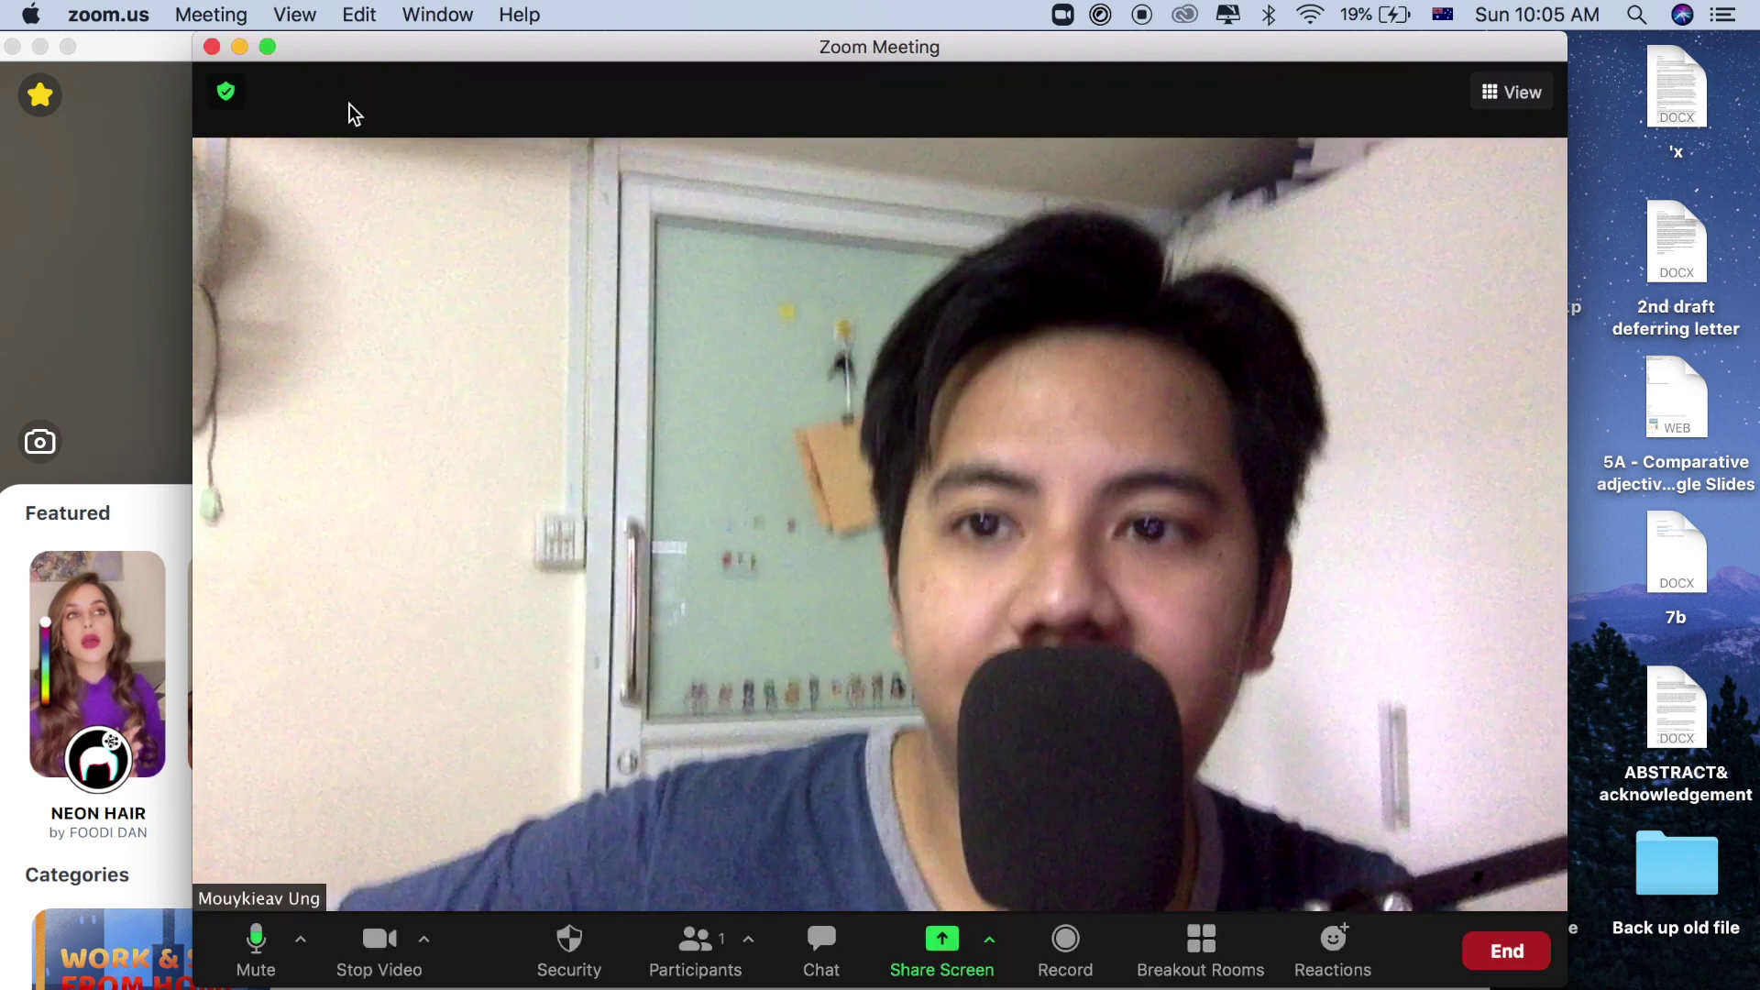
- In Snap Camera, search lenses for 'background' and apply the Choose Background lens
left_click(157, 267)
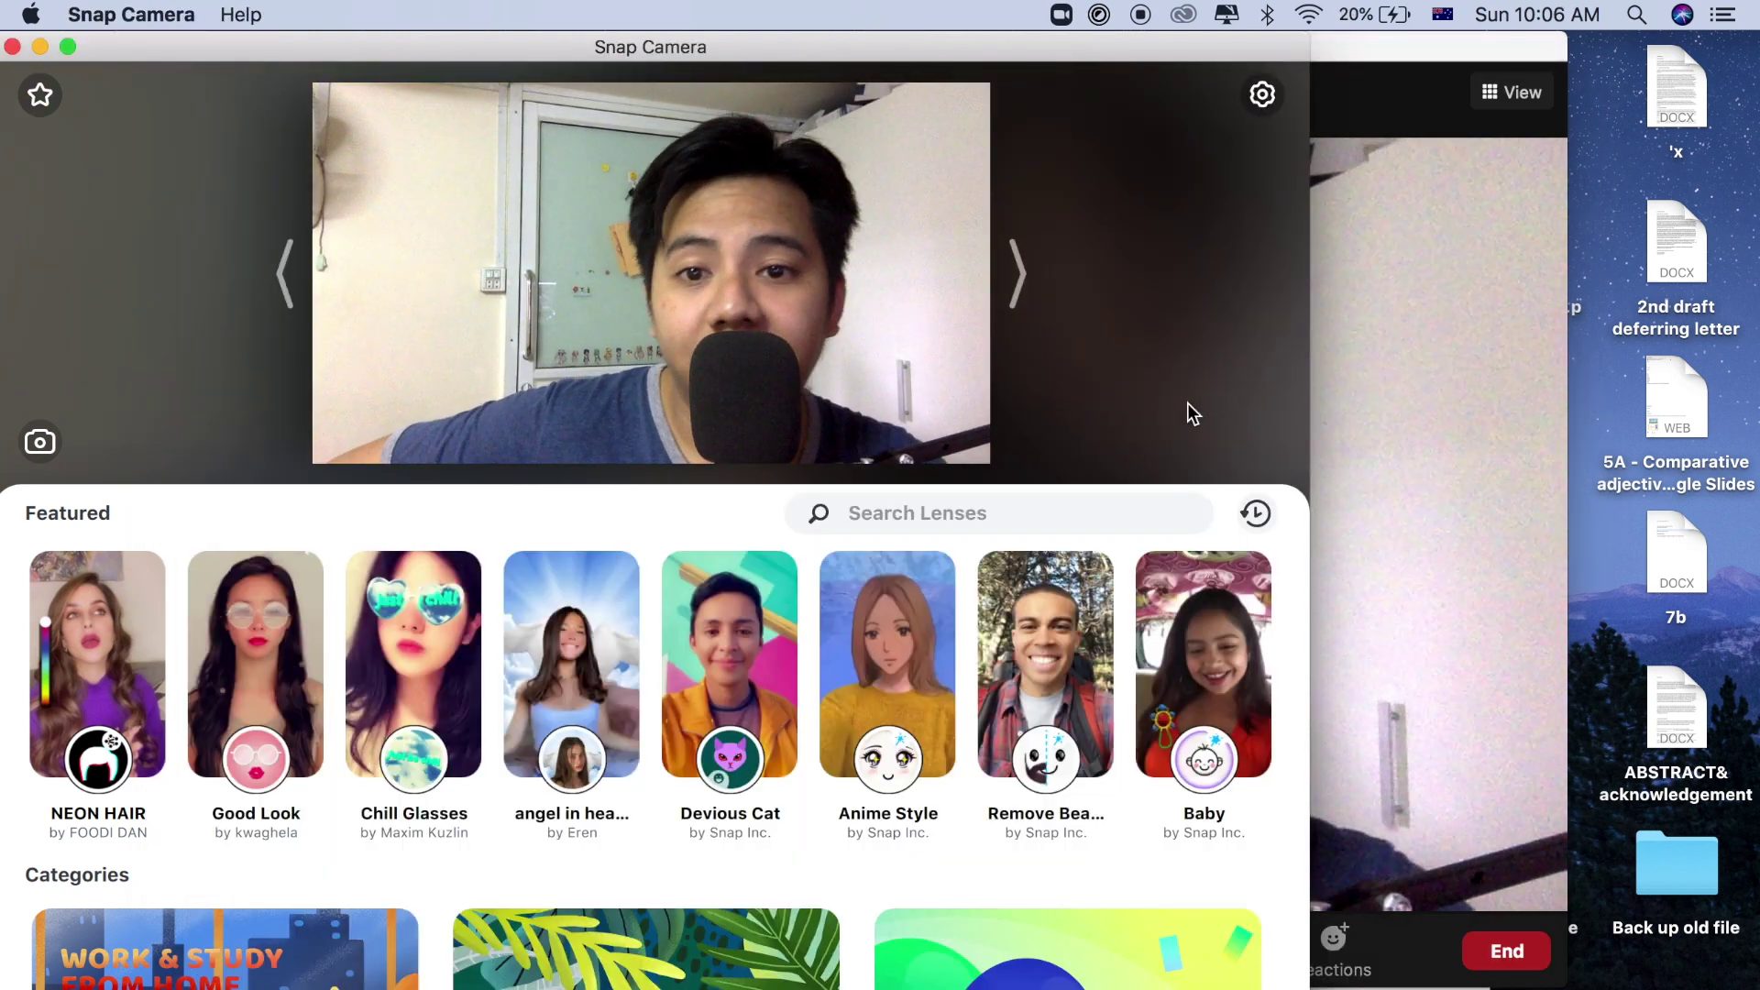
left_click(894, 528)
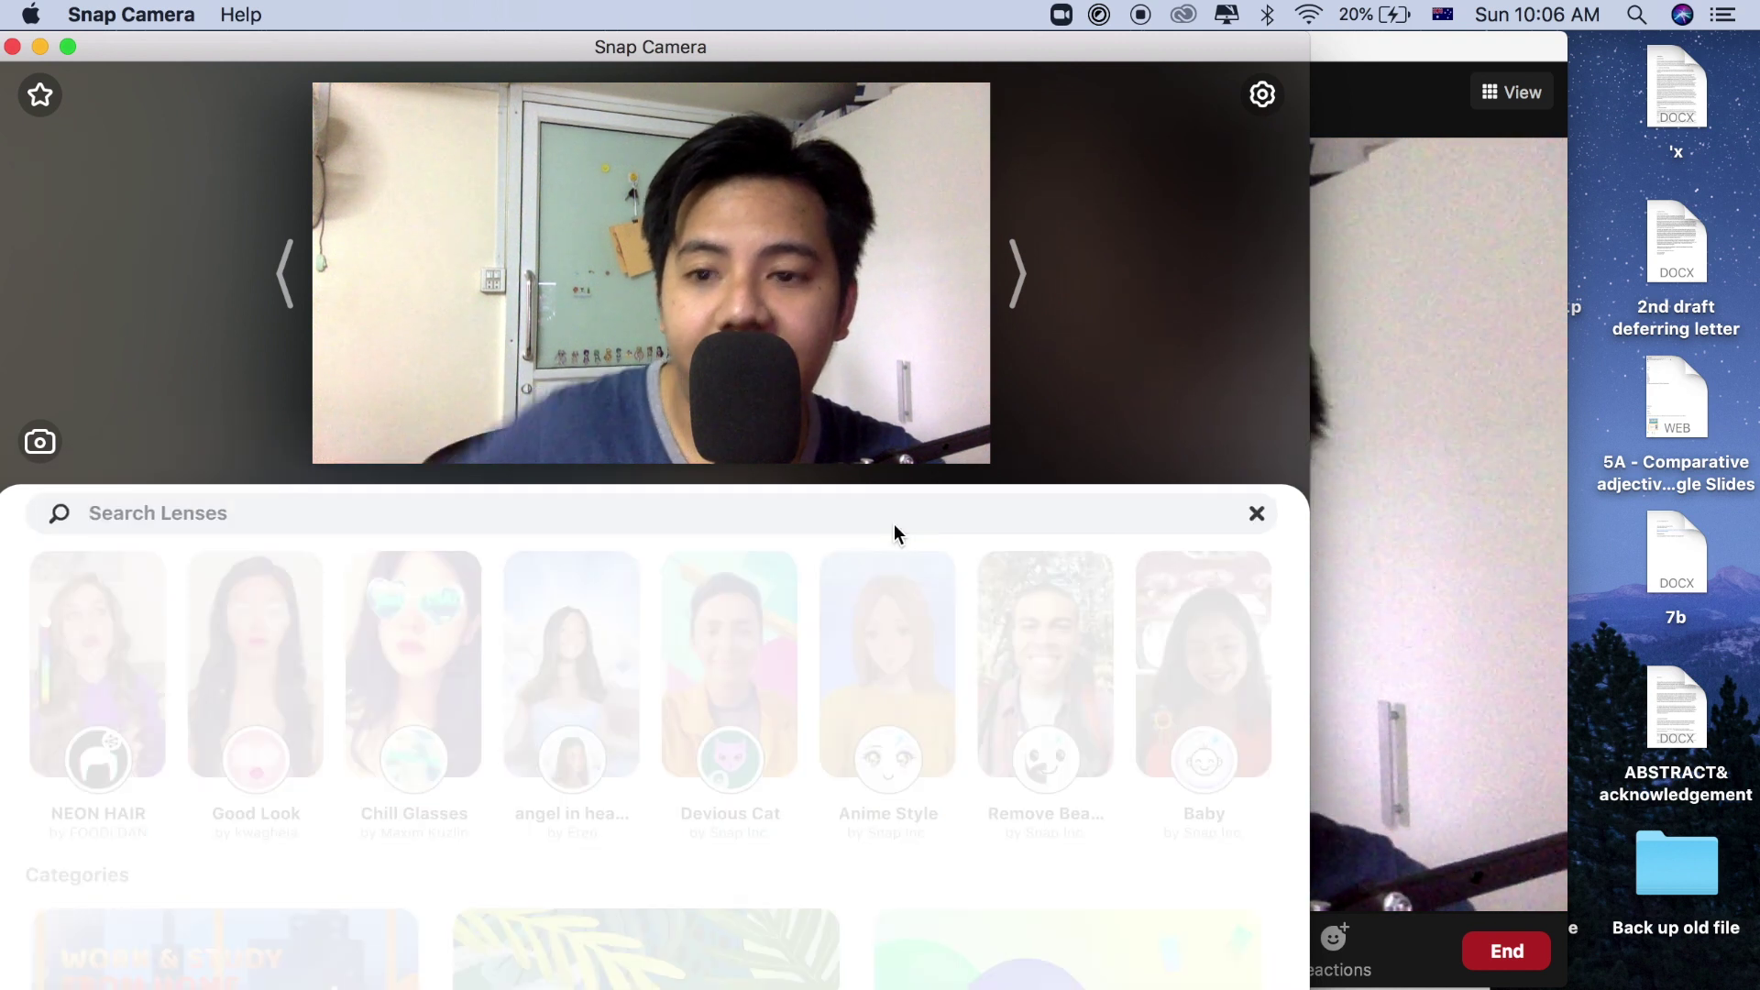
type("back")
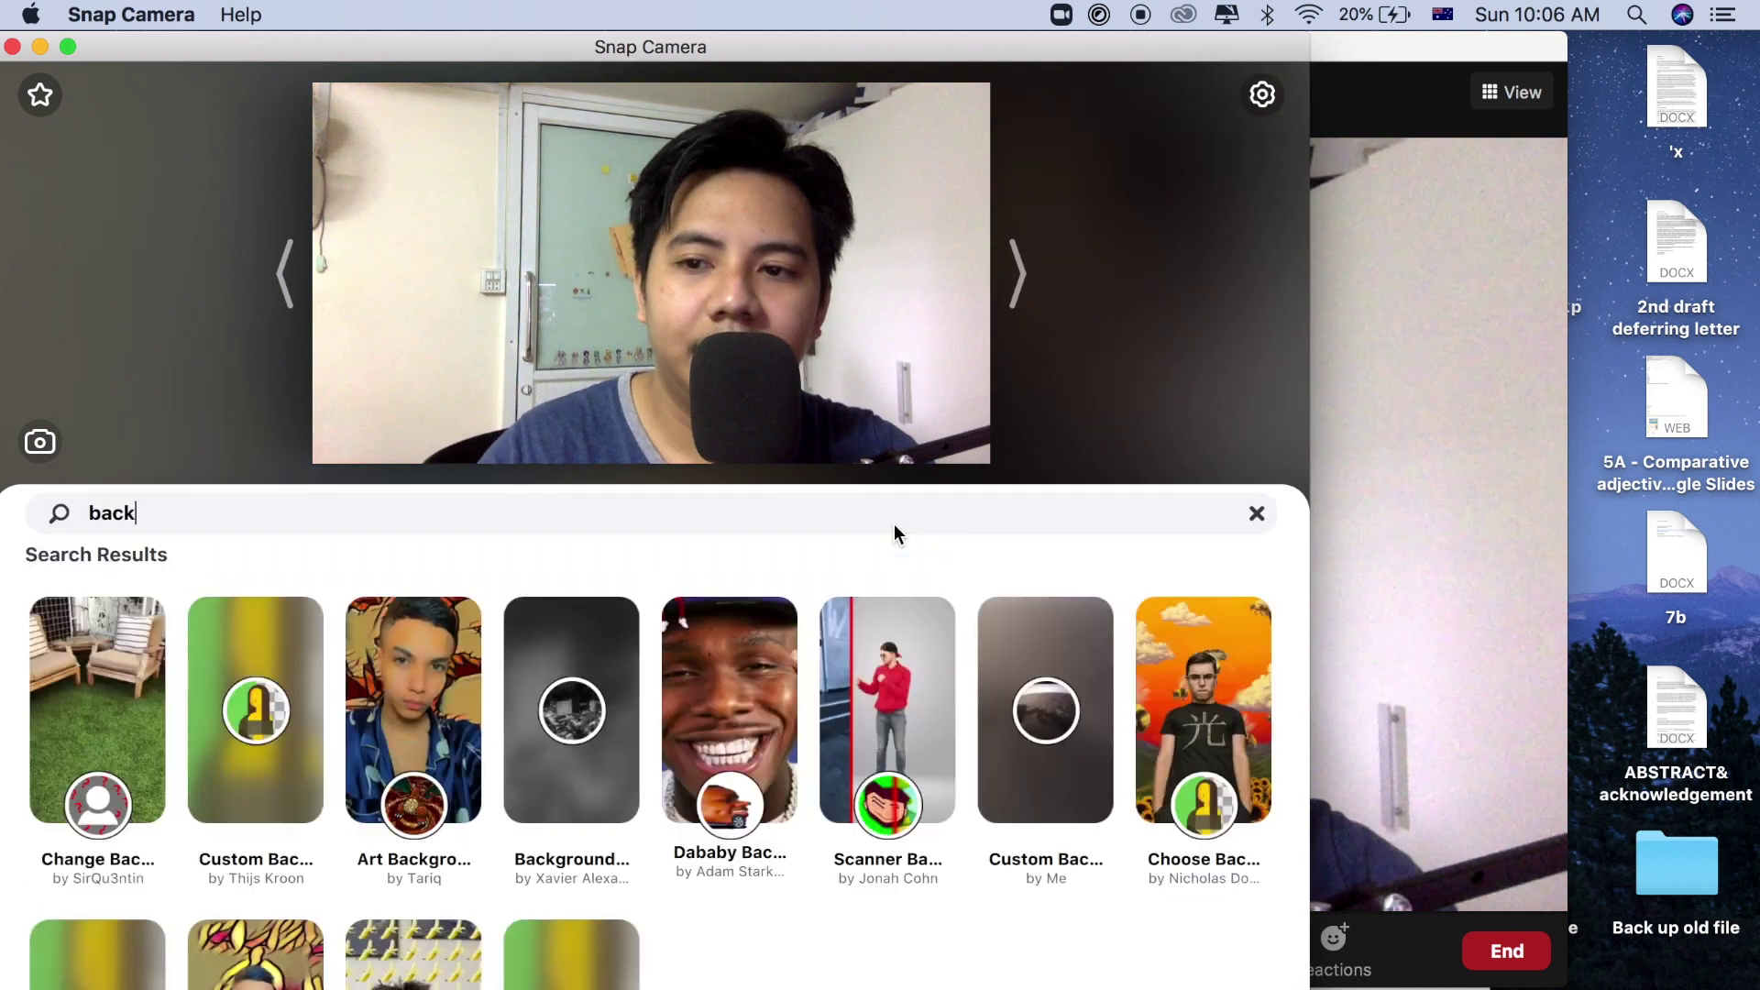
type("ground")
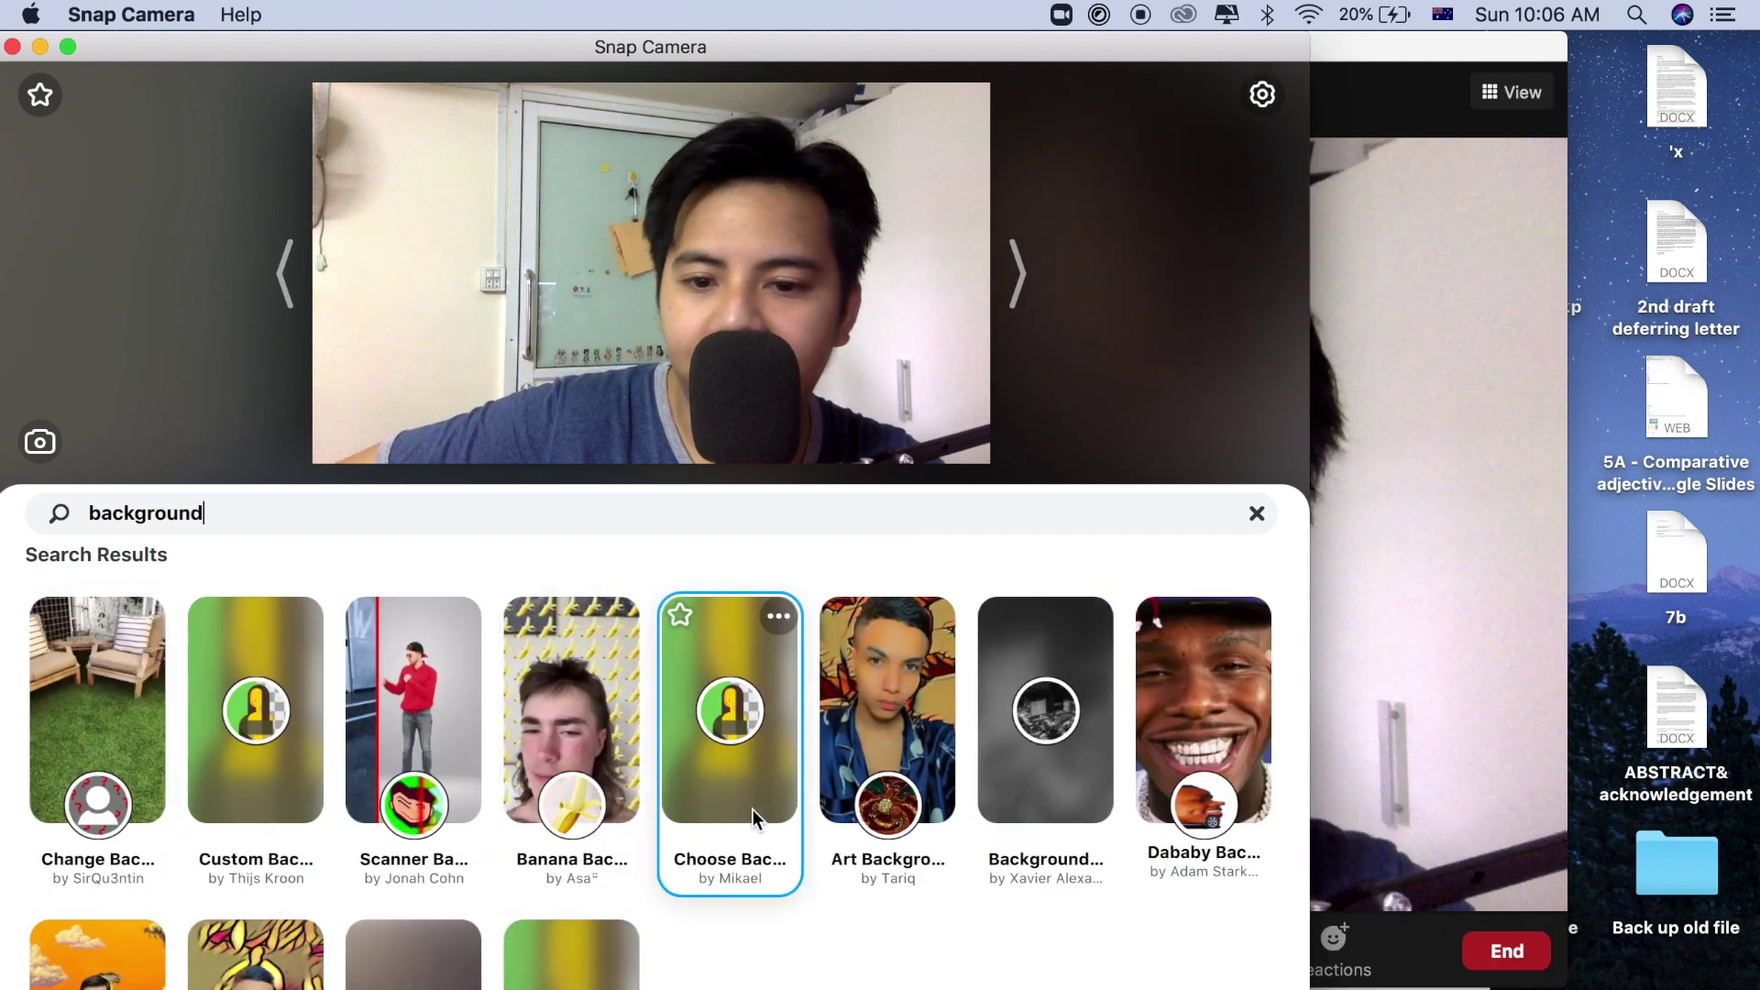
left_click(742, 792)
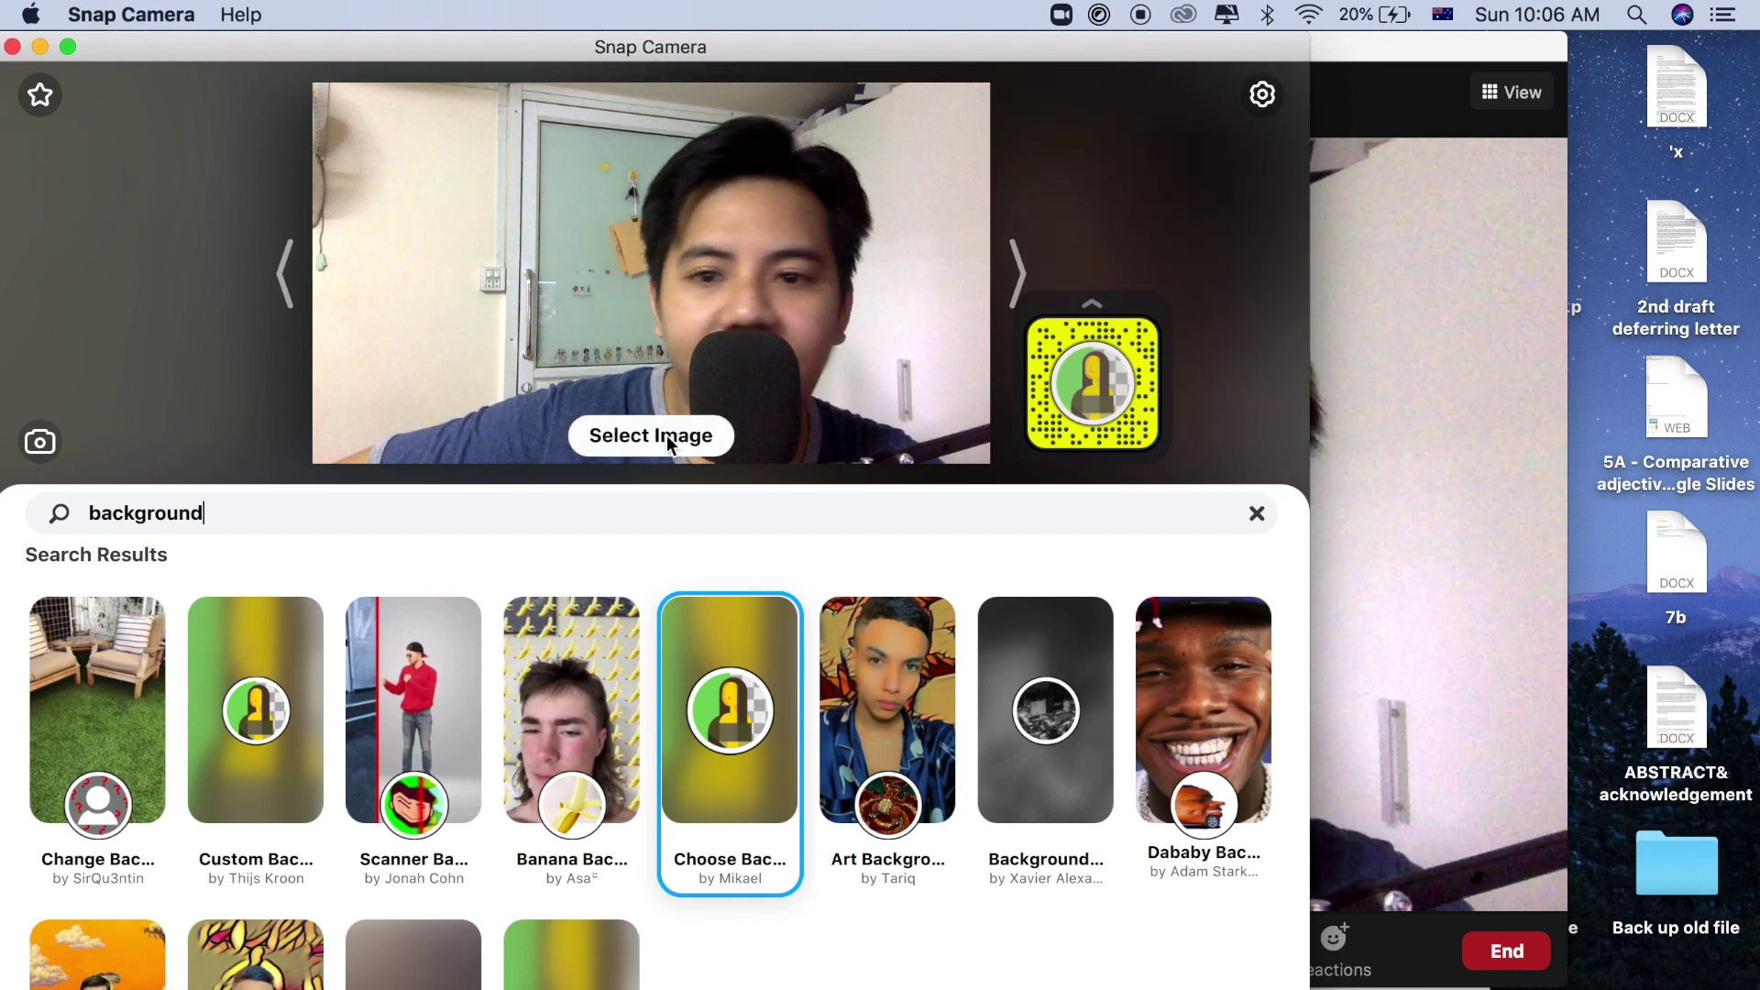
- Set the lens image to the pexels library photo from Downloads, then return to Zoom
left_click(668, 434)
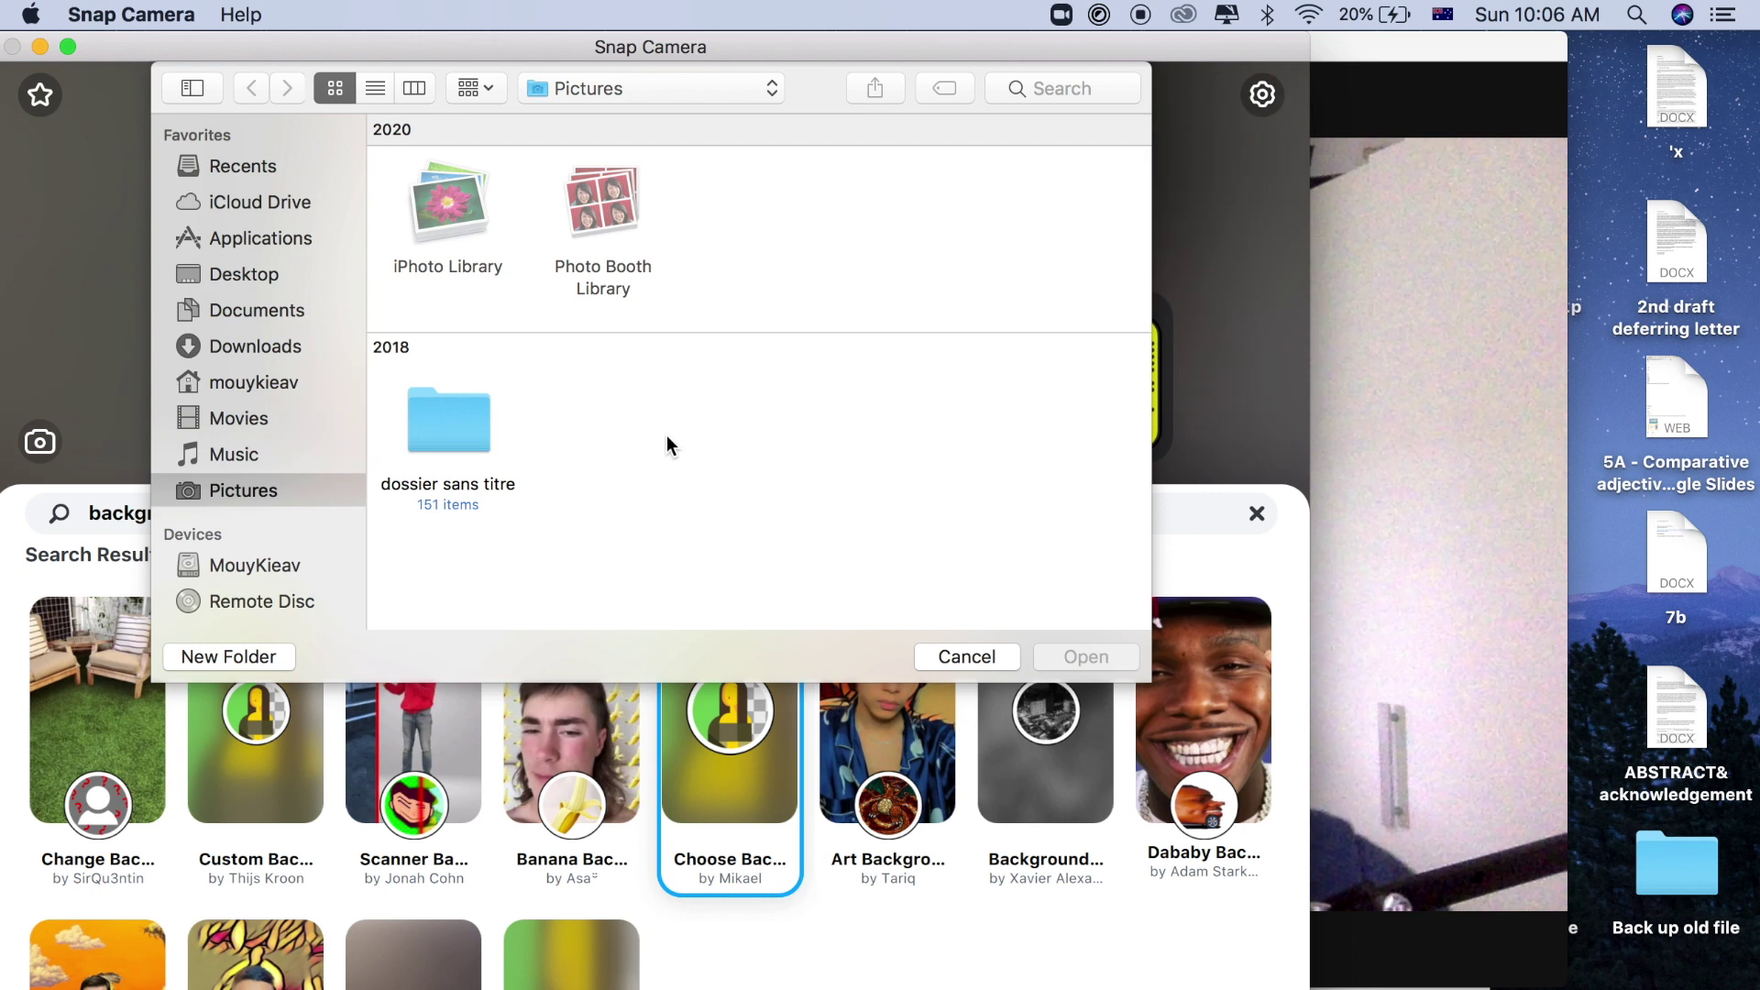
left_click(247, 347)
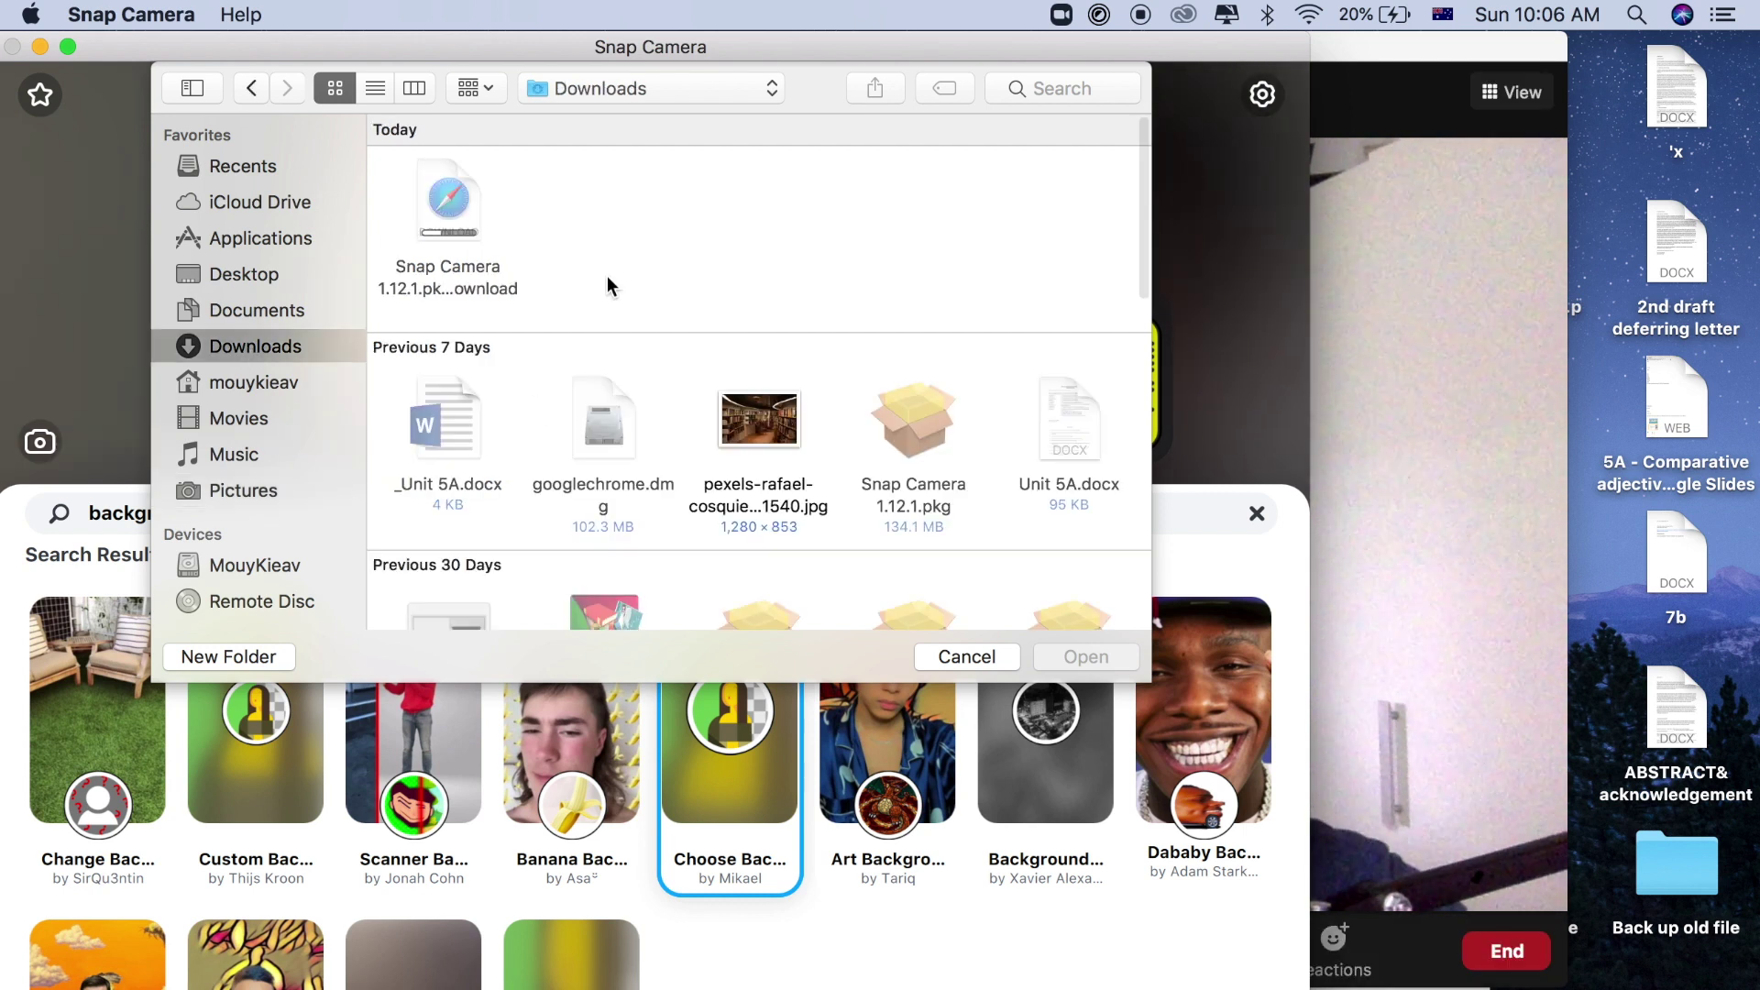
double_click(762, 416)
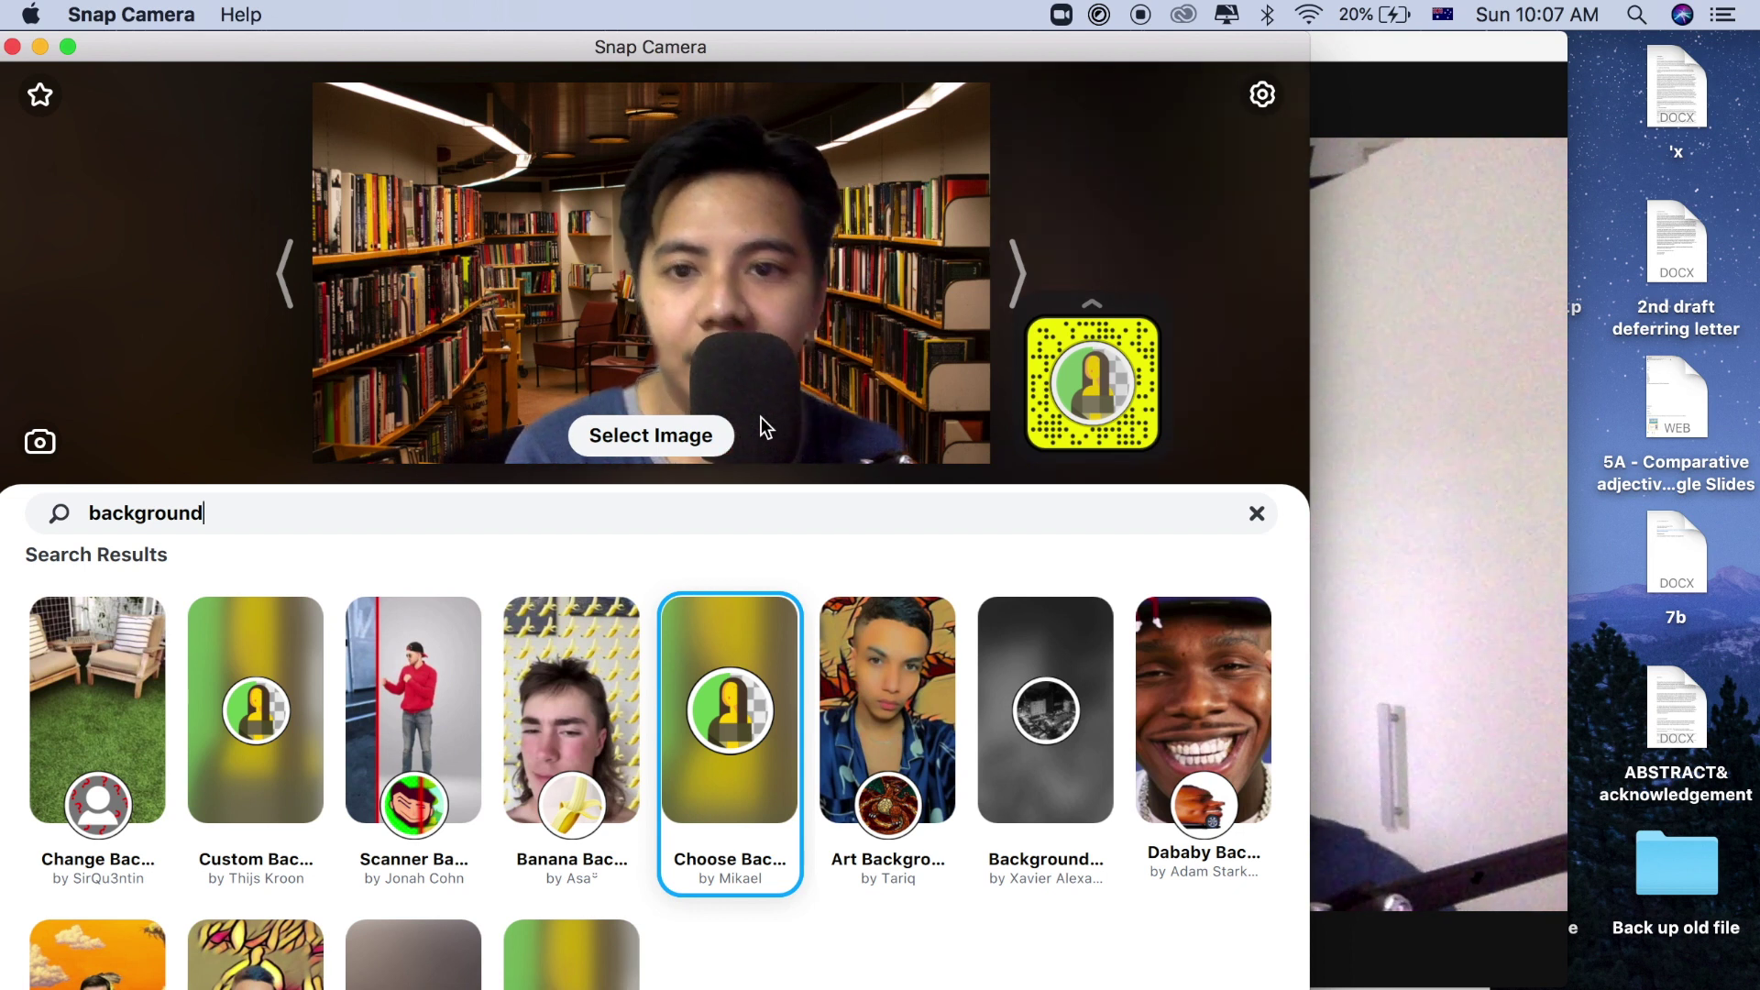
mouse_move(1370, 317)
left_click(1401, 337)
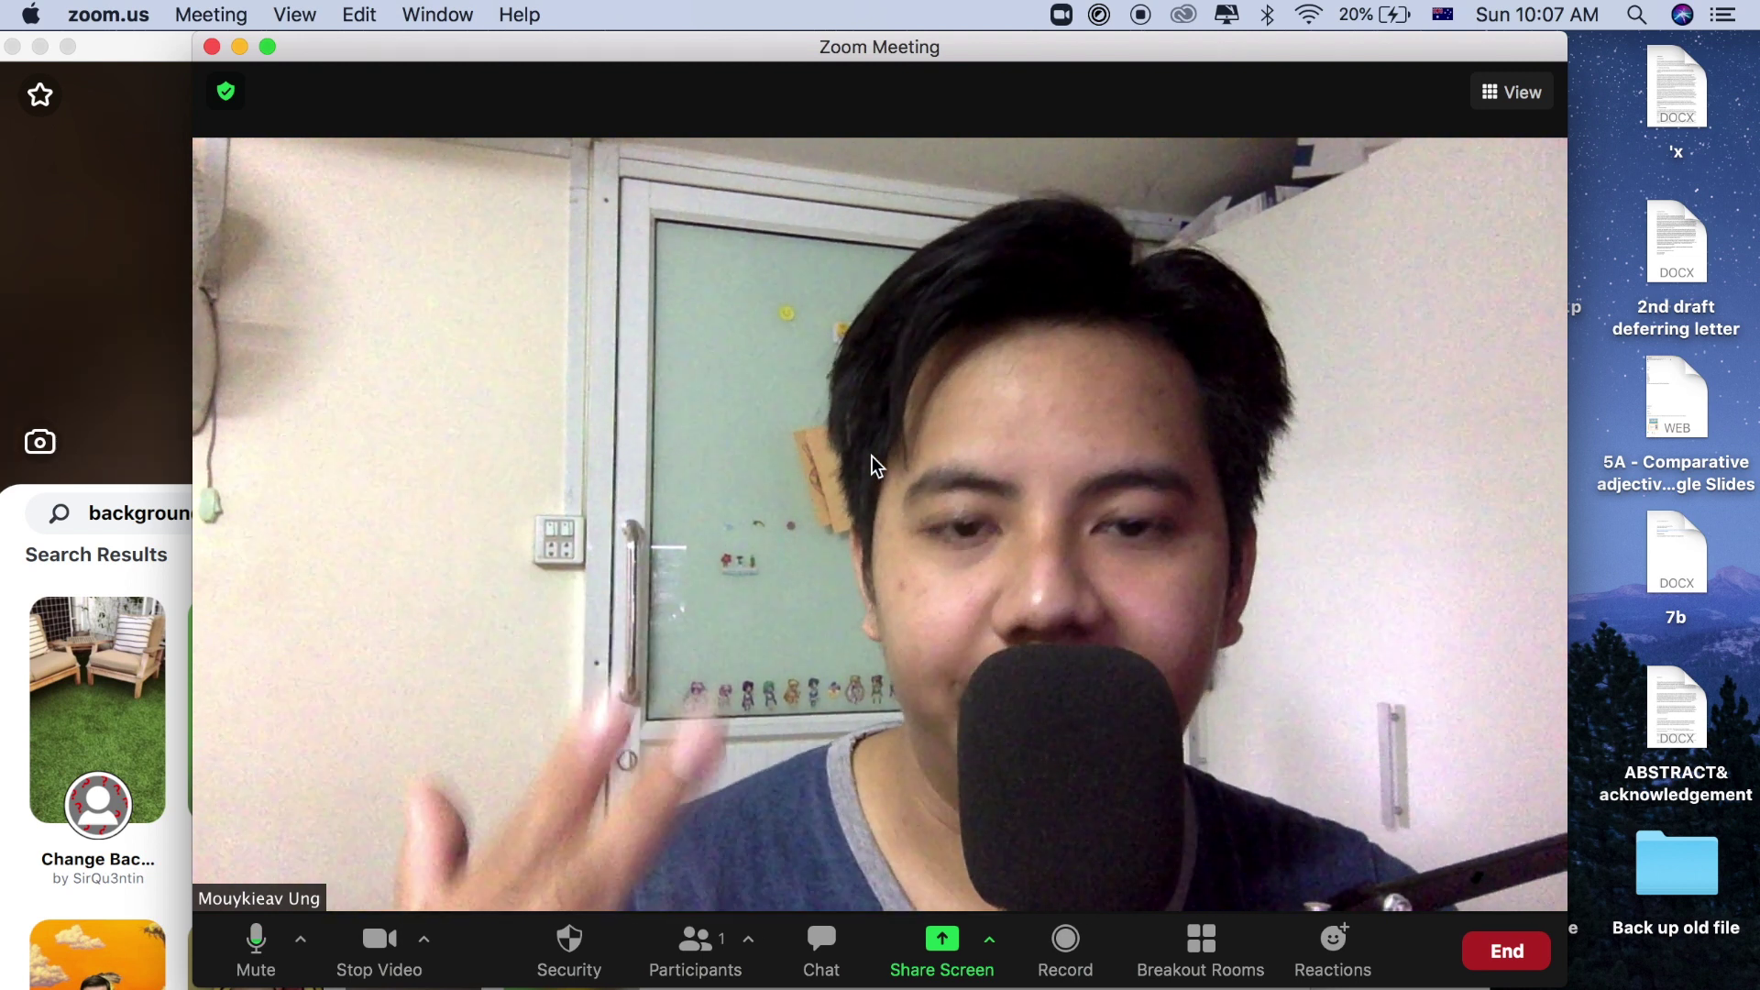
- Choose Snap Camera as the meeting camera so the library bookshelves appear behind the presenter
left_click(424, 938)
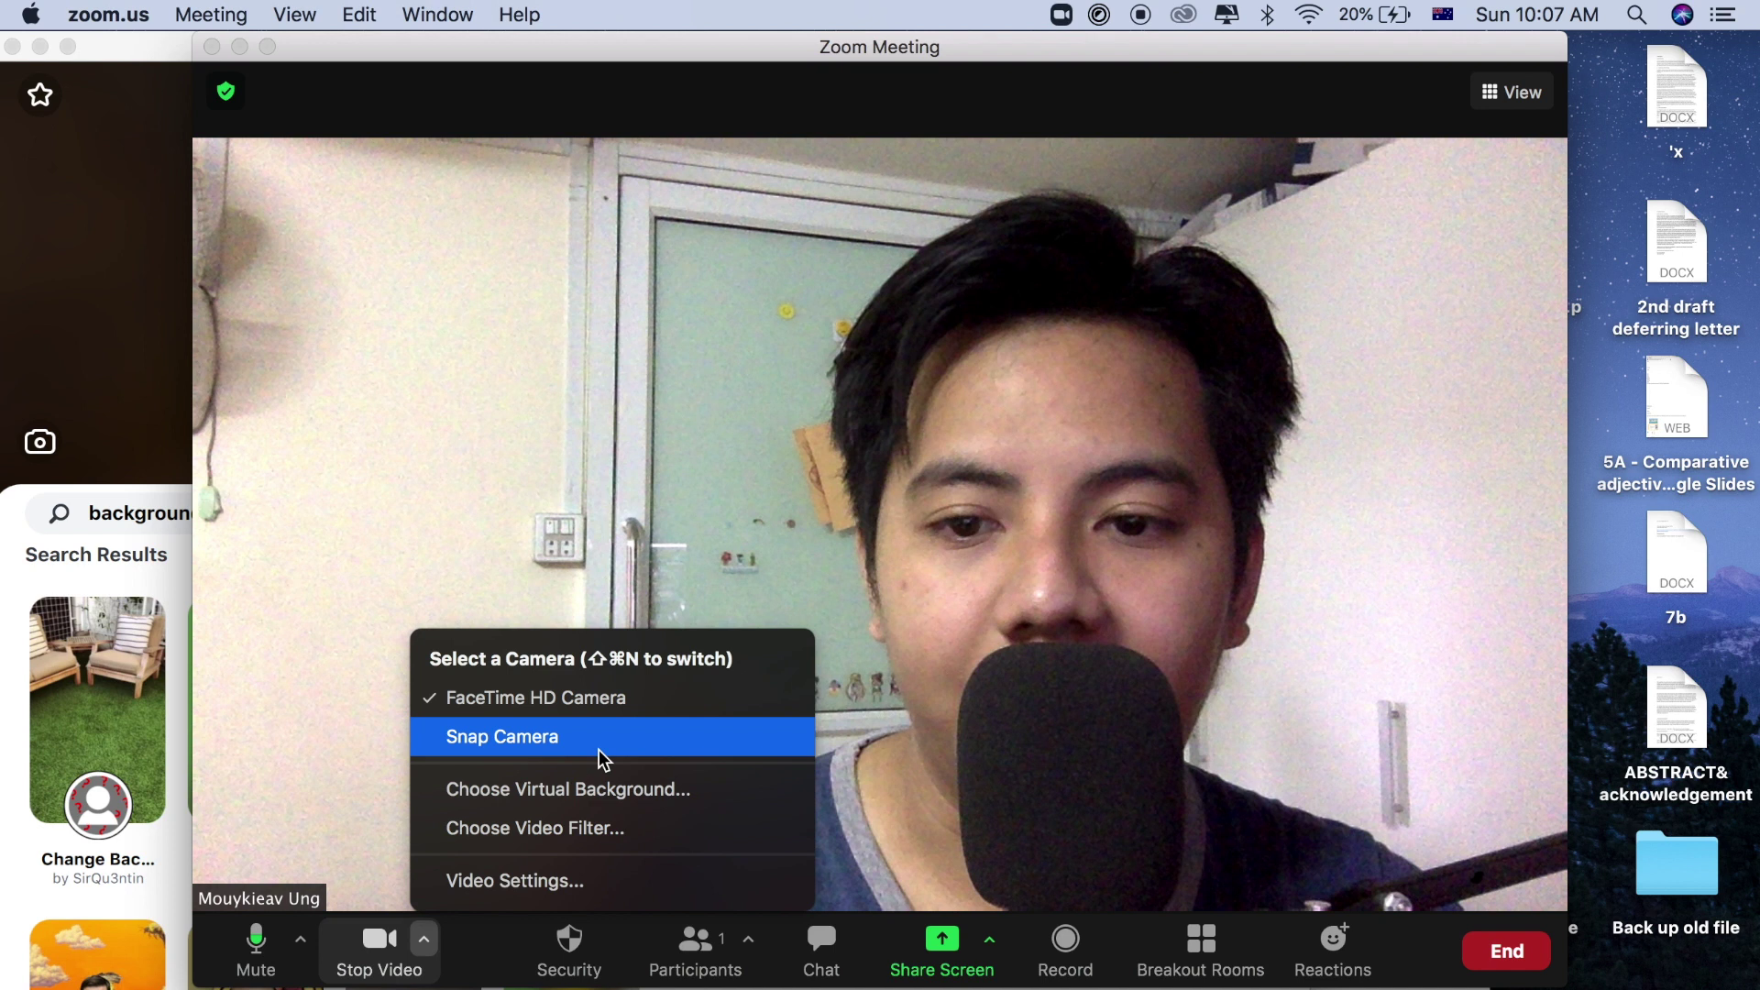
left_click(602, 757)
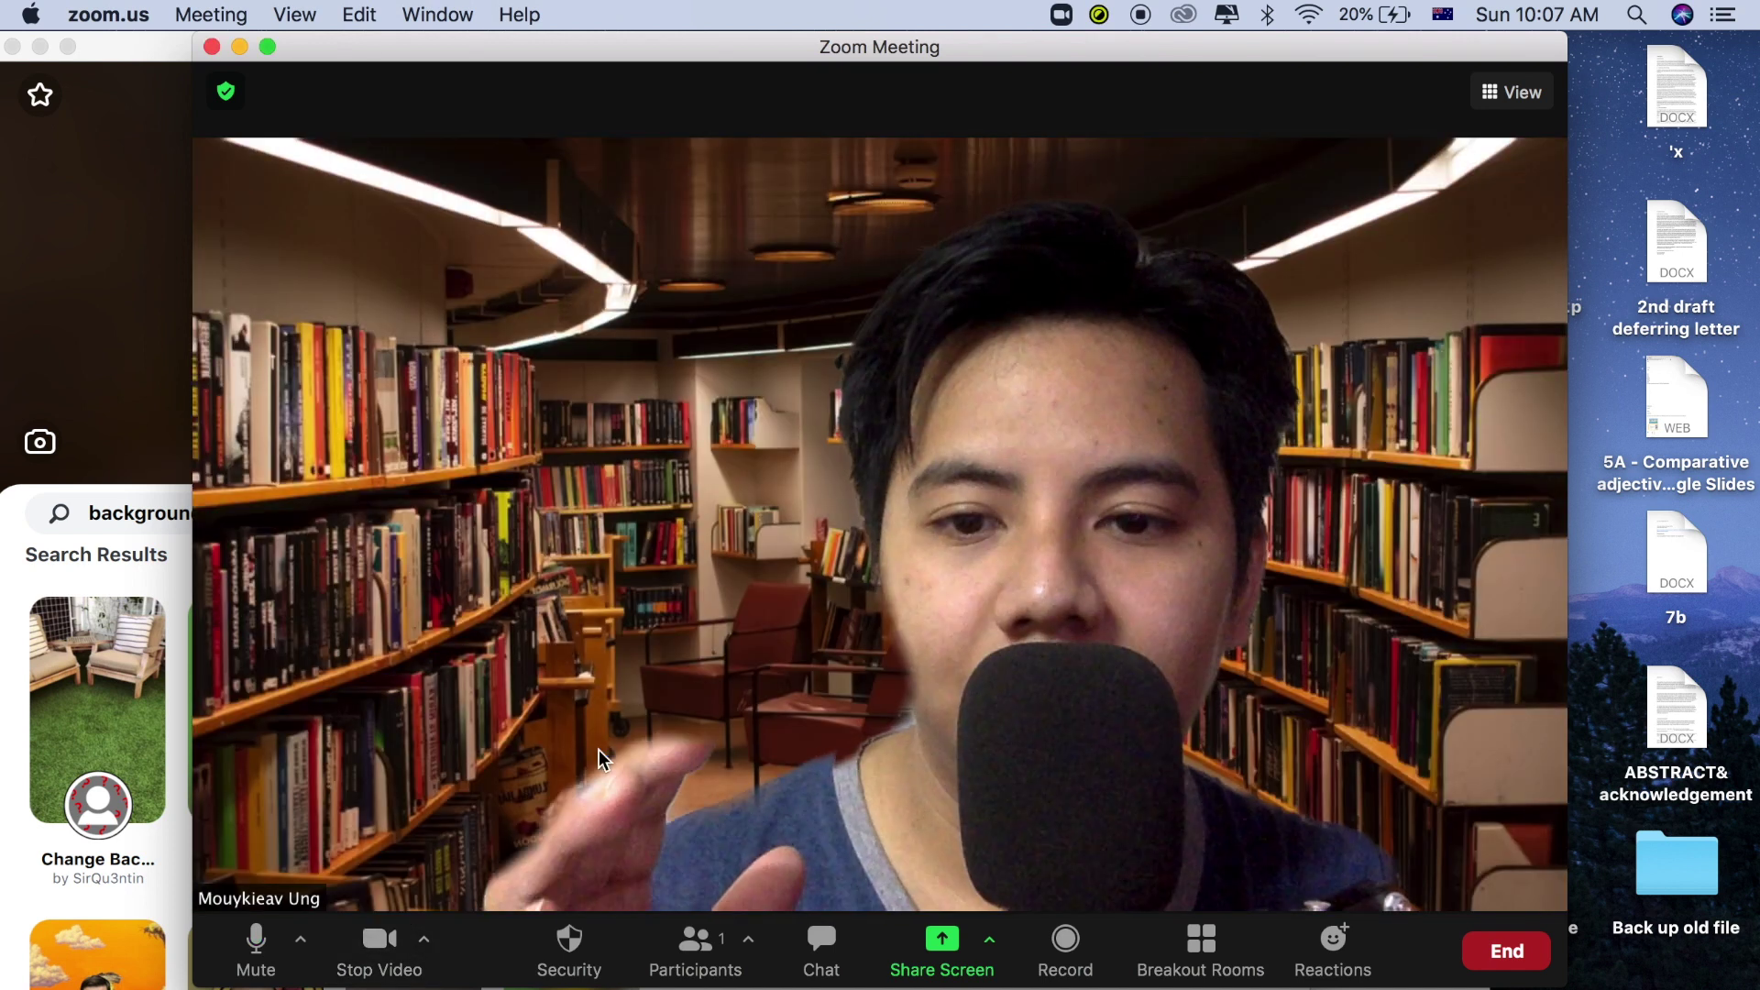
mouse_move(845, 673)
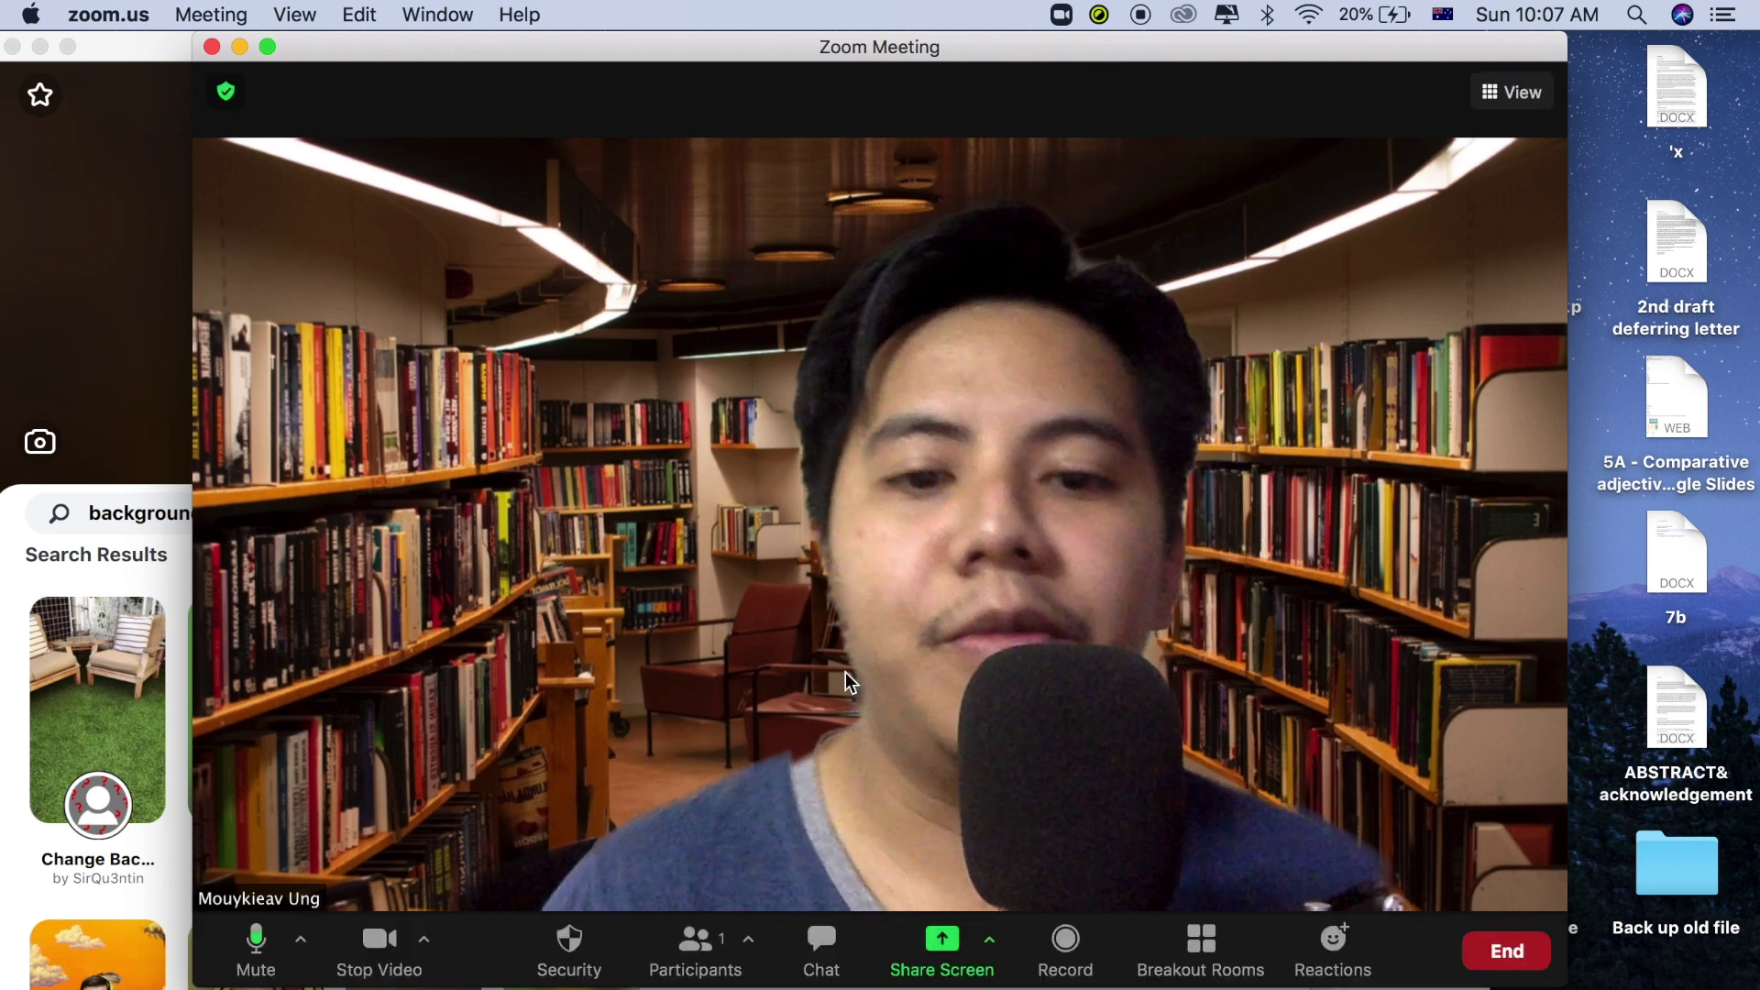